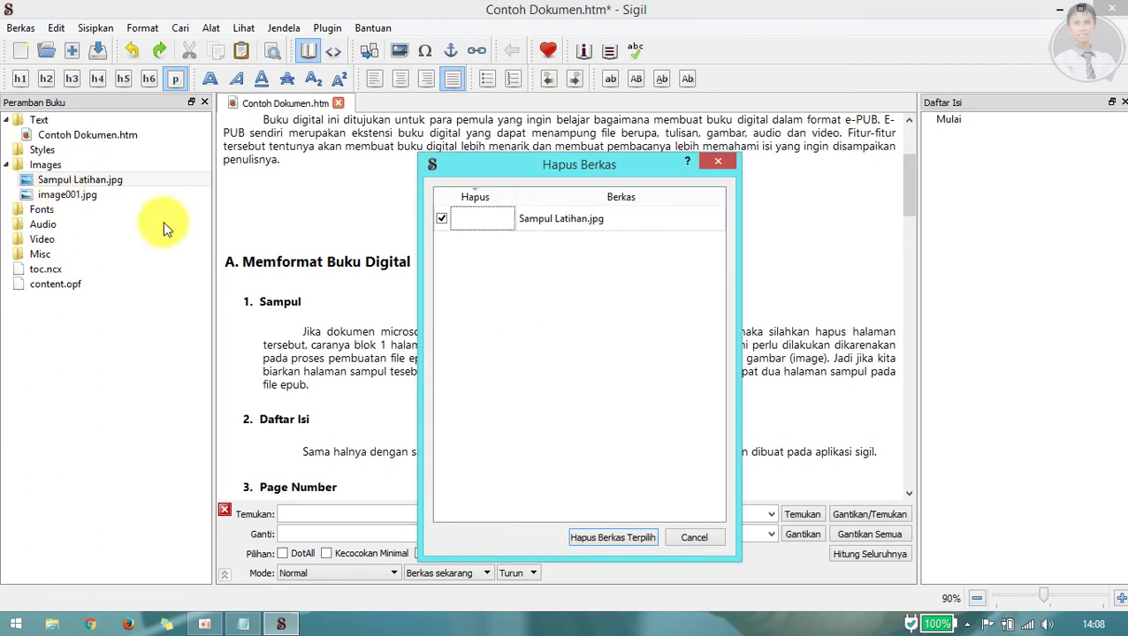
Step: Delete Sampul Latihan.jpg from the book and insert the image Cover.jpg from the Sampul folder into the document
{"action": "left_click", "coordinate": [612, 537]}
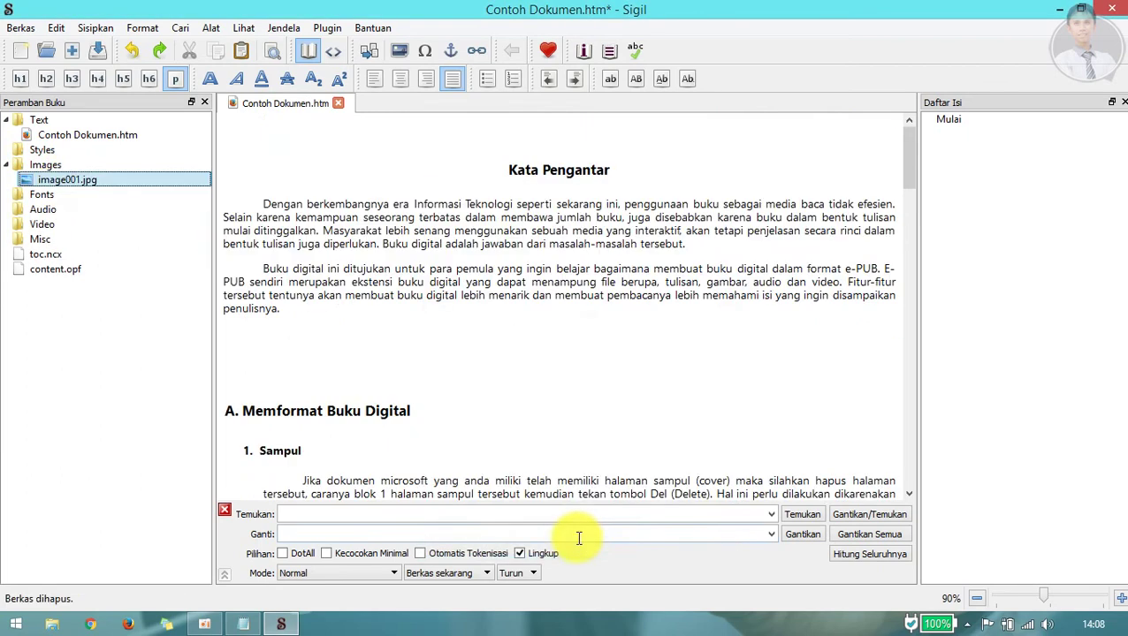
{"action": "left_click", "coordinate": [97, 28]}
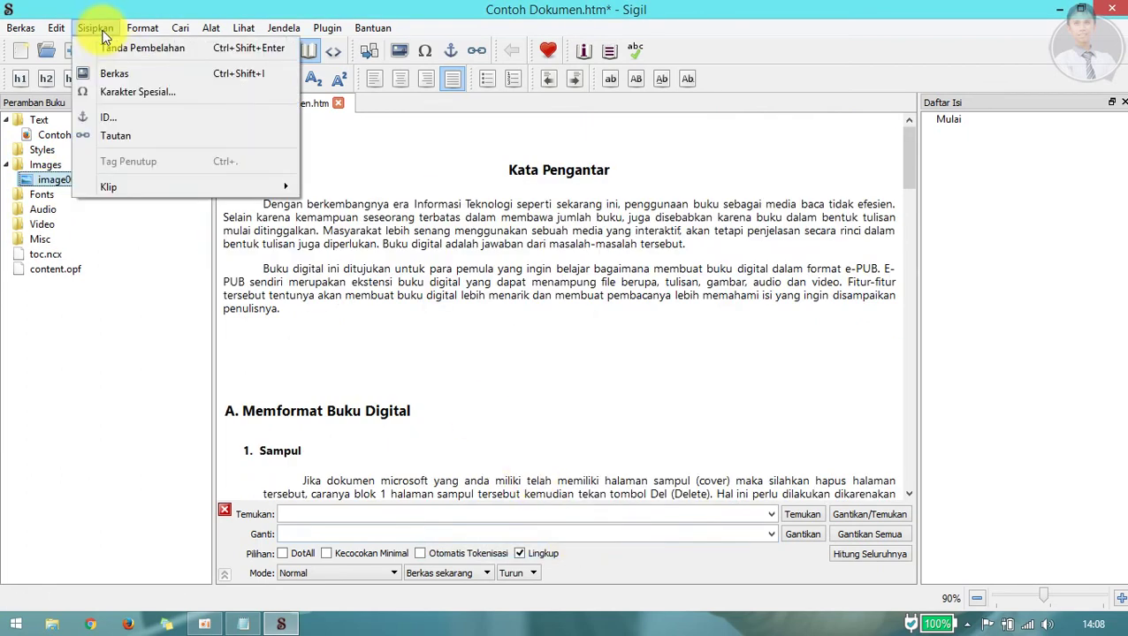
{"action": "left_click", "coordinate": [143, 74]}
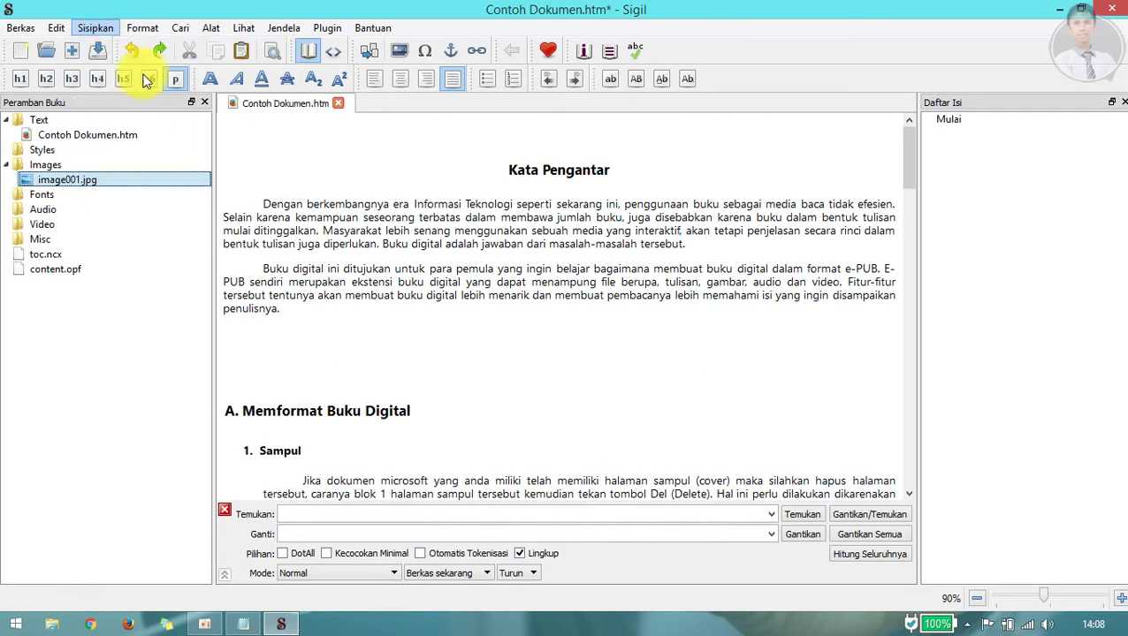
{"action": "left_click", "coordinate": [309, 151]}
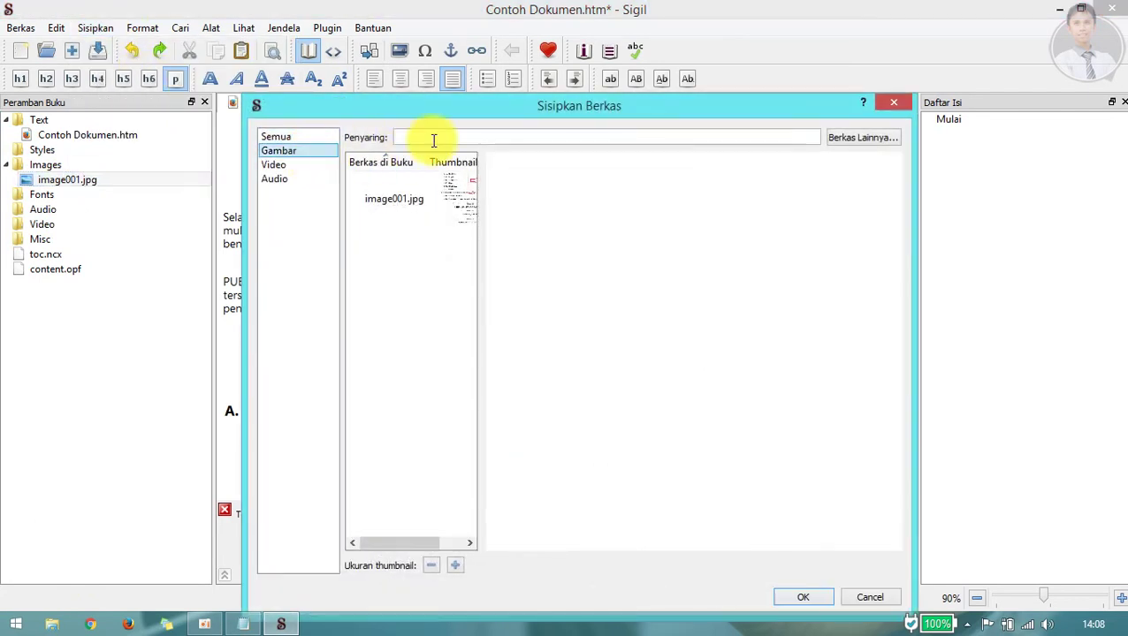
{"action": "left_click", "coordinate": [844, 139]}
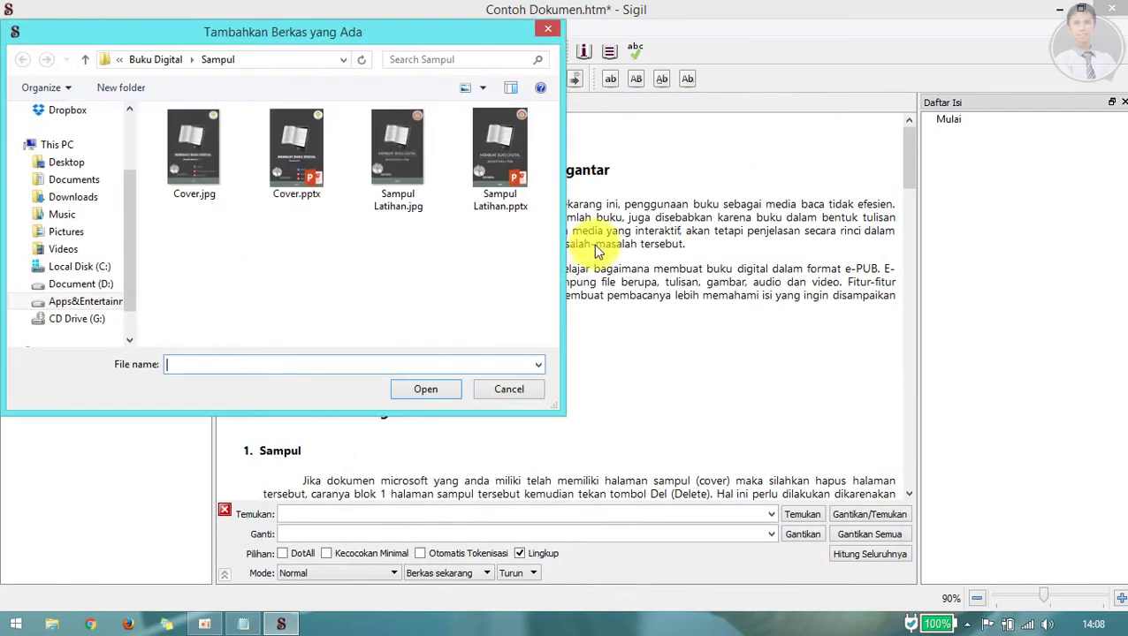
{"action": "left_click", "coordinate": [197, 165]}
{"action": "left_click", "coordinate": [434, 388]}
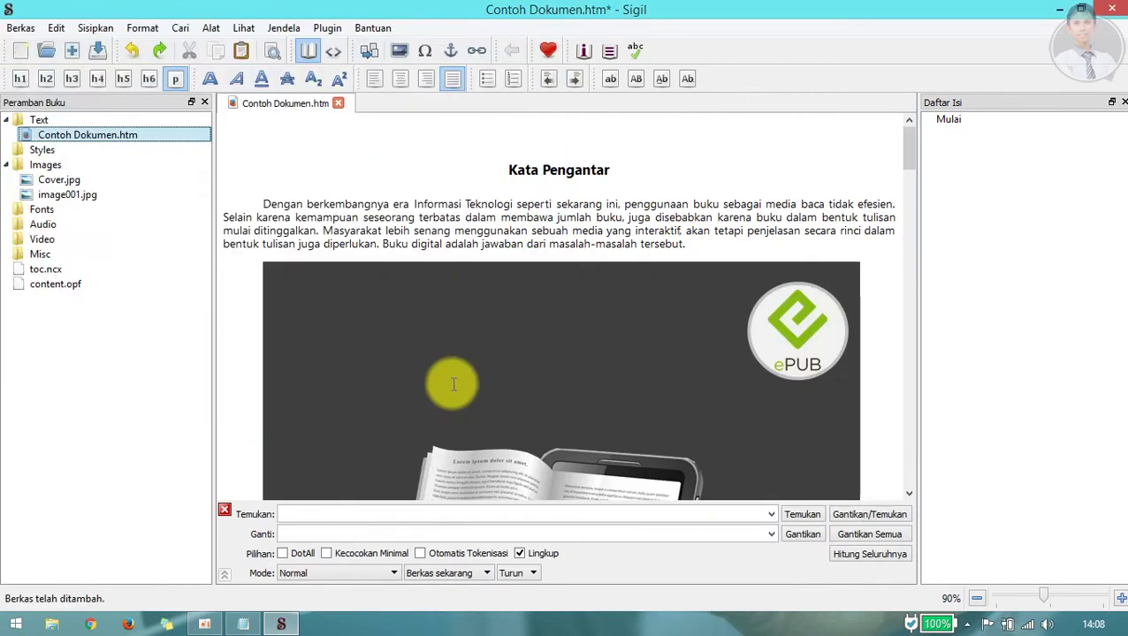
Step: Remove the inserted cover picture from the Kata Pengantar text, keeping Cover.jpg among the book's images
{"action": "scroll", "coordinate": [437, 386], "scroll_direction": "down", "scroll_amount": 10}
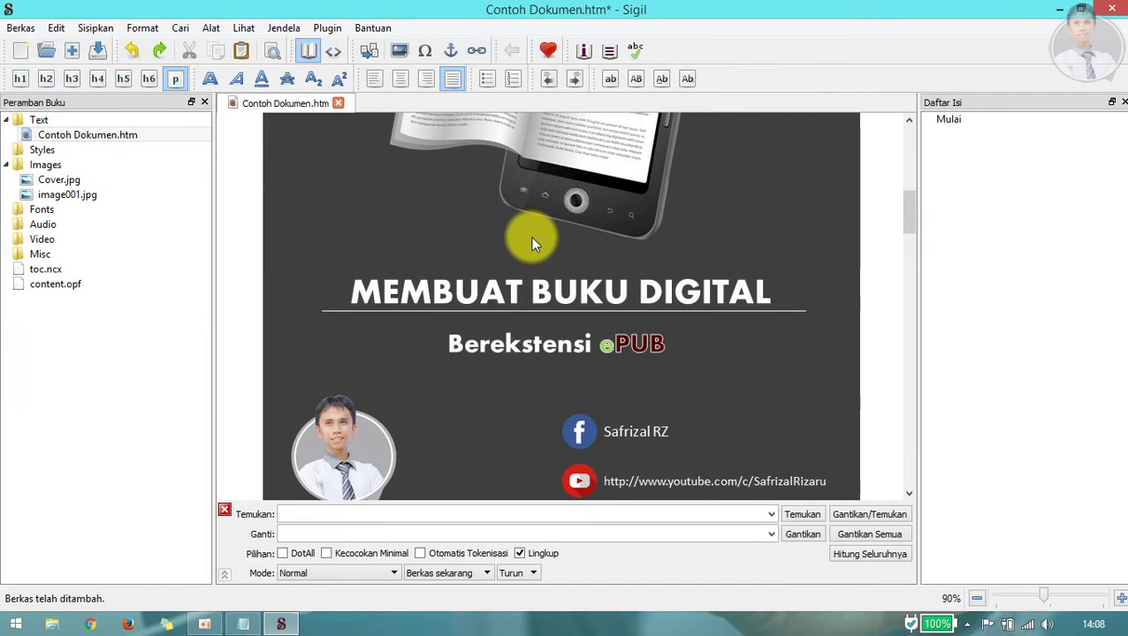
{"action": "scroll", "coordinate": [529, 236], "scroll_direction": "up", "scroll_amount": 10}
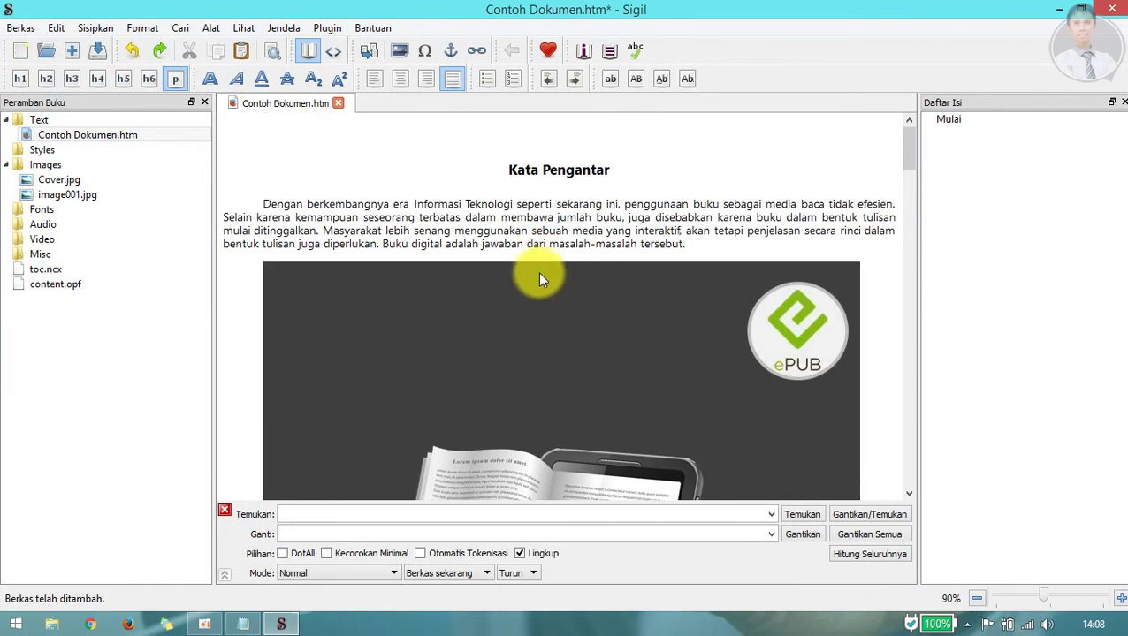
{"action": "right_click", "coordinate": [547, 295]}
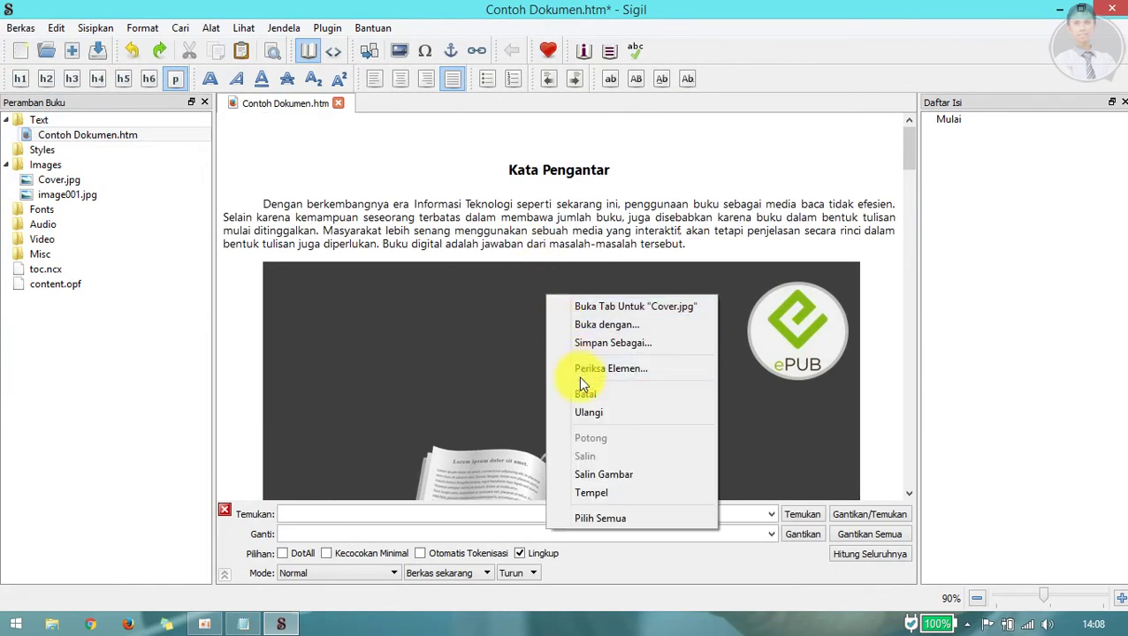
{"action": "key", "text": "Escape"}
{"action": "key", "text": "Delete"}
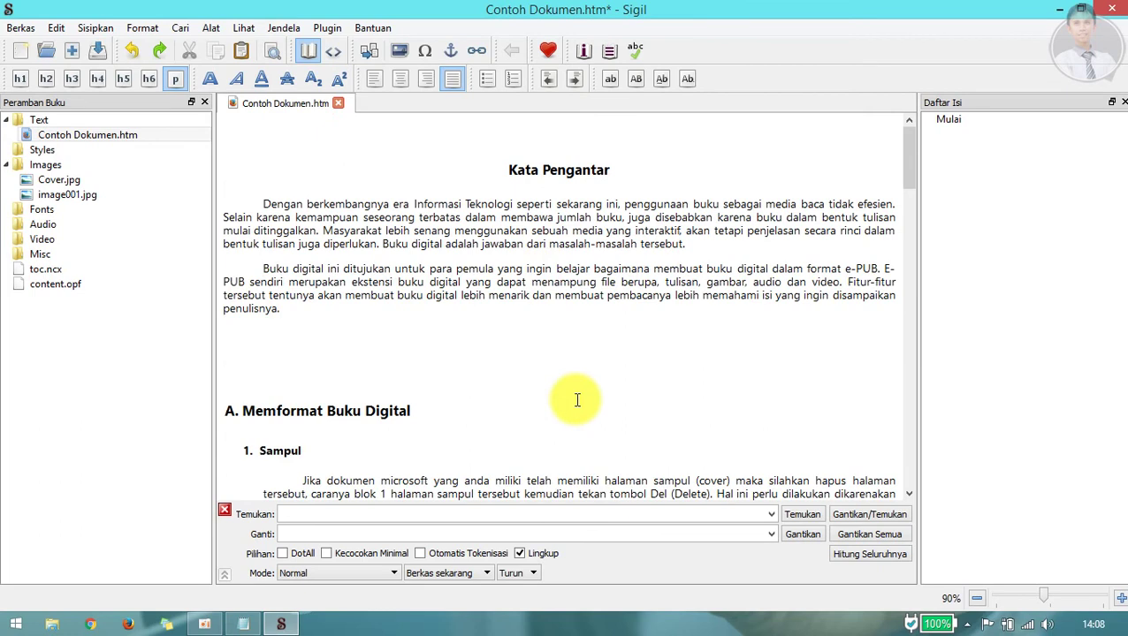
Step: Assign the Gambar Sampul (cover image) semantic to Cover.jpg
{"action": "left_click", "coordinate": [76, 183]}
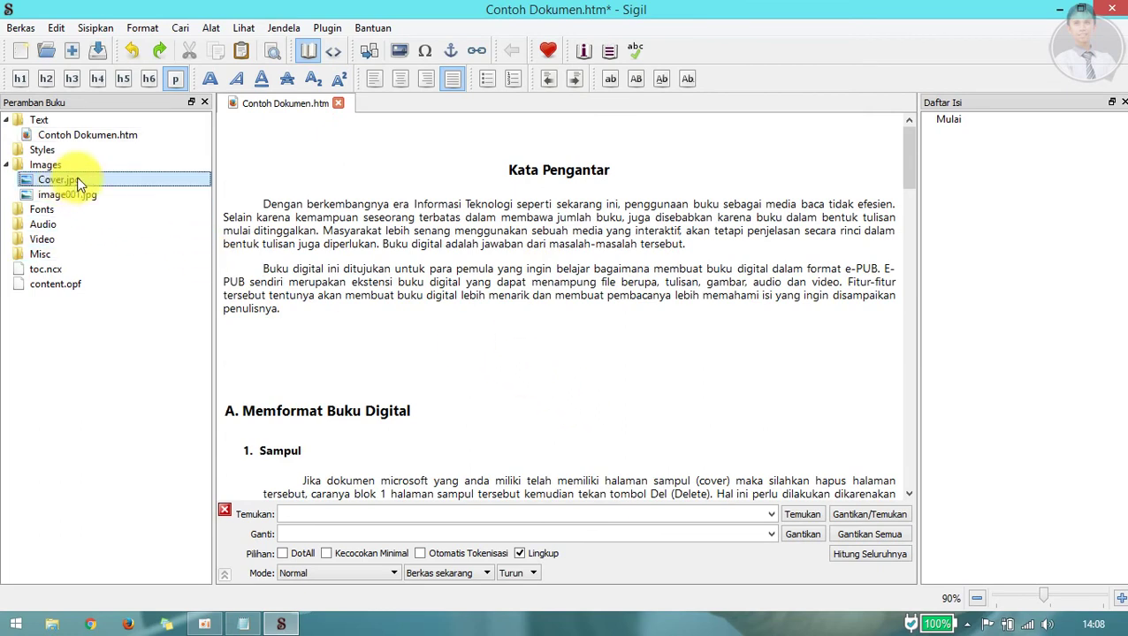
{"action": "right_click", "coordinate": [76, 183]}
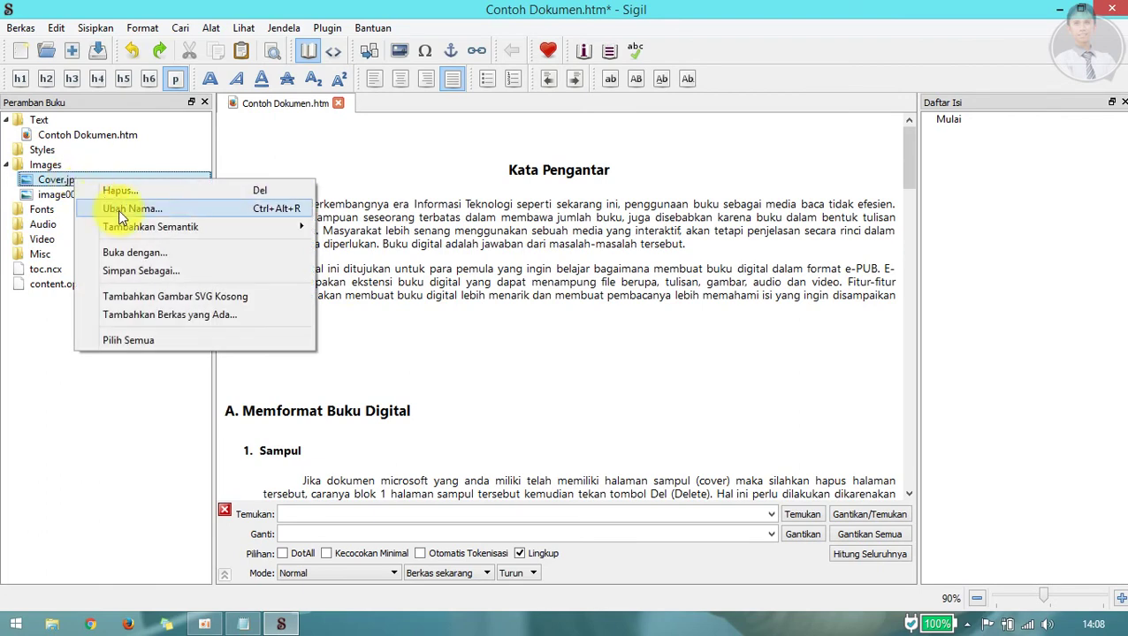
{"action": "mouse_move", "coordinate": [136, 227]}
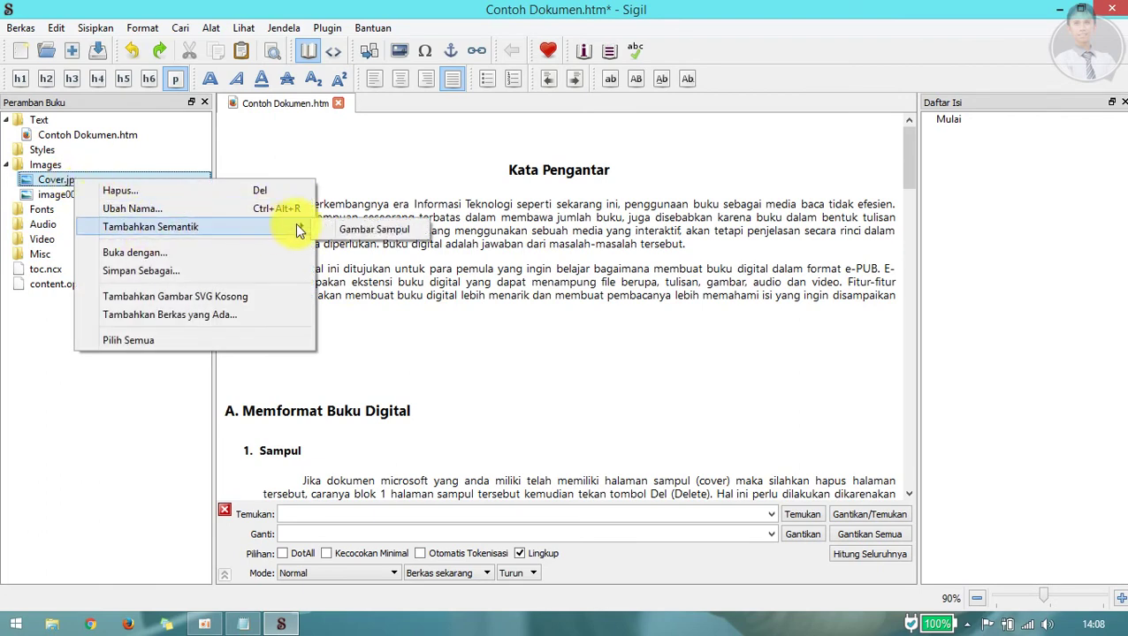
{"action": "left_click", "coordinate": [371, 230]}
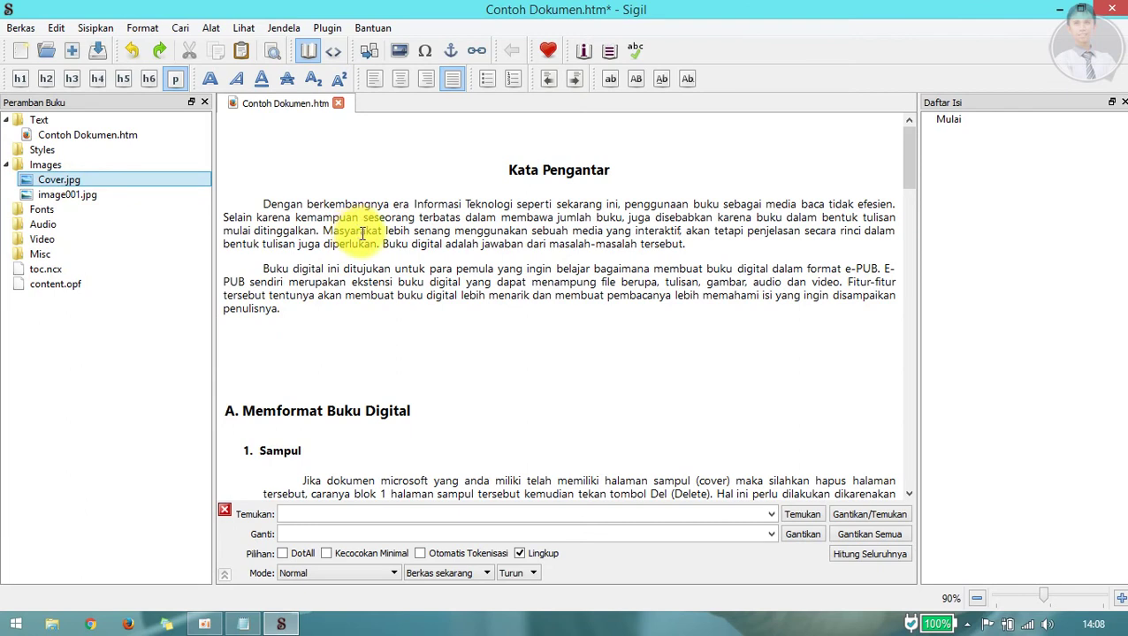
Step: Check the work steps in Notepad and, back in Sigil, set the book's metadata title to "MEMBUAT BUKU DIGITAL MENGGUNAKAN SIGIL"
{"action": "left_click", "coordinate": [245, 625]}
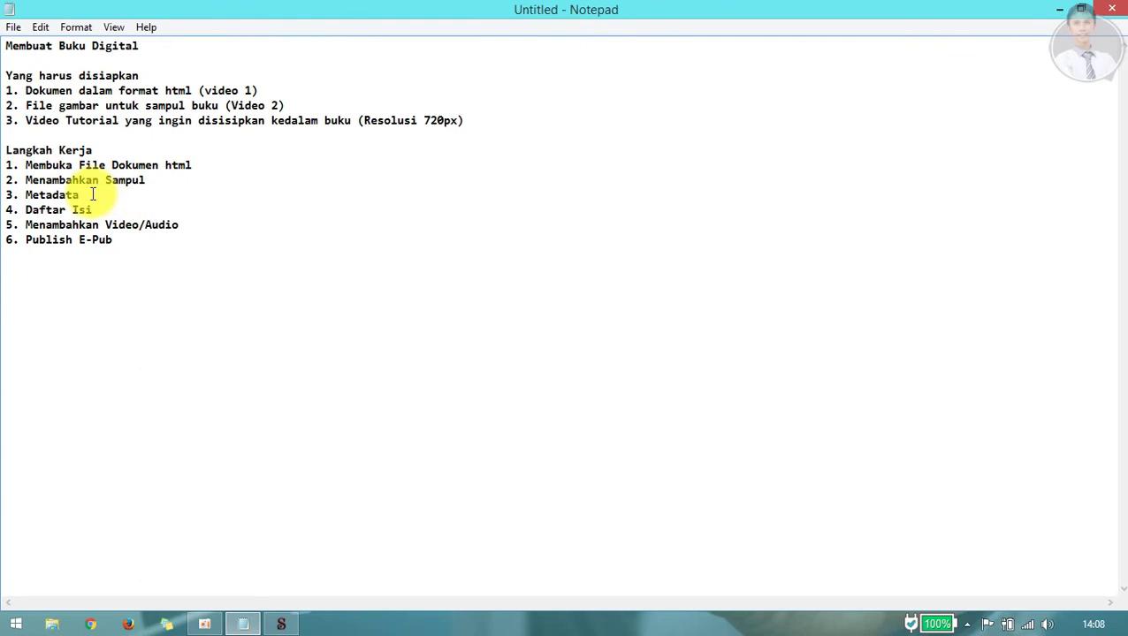
{"action": "left_click", "coordinate": [281, 625]}
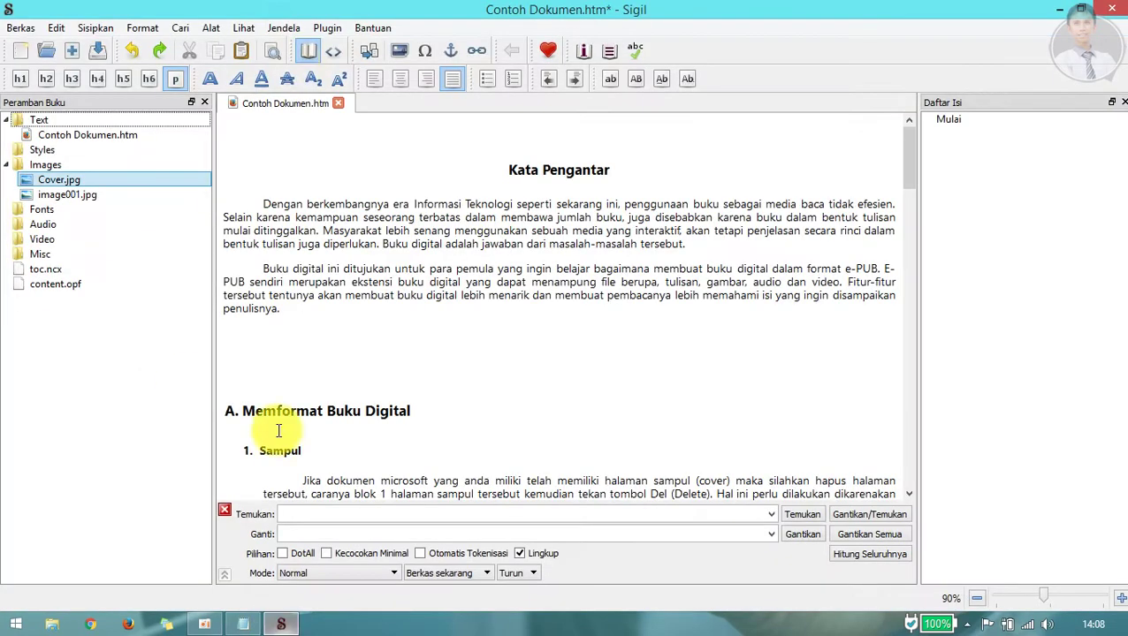
{"action": "left_click", "coordinate": [202, 29]}
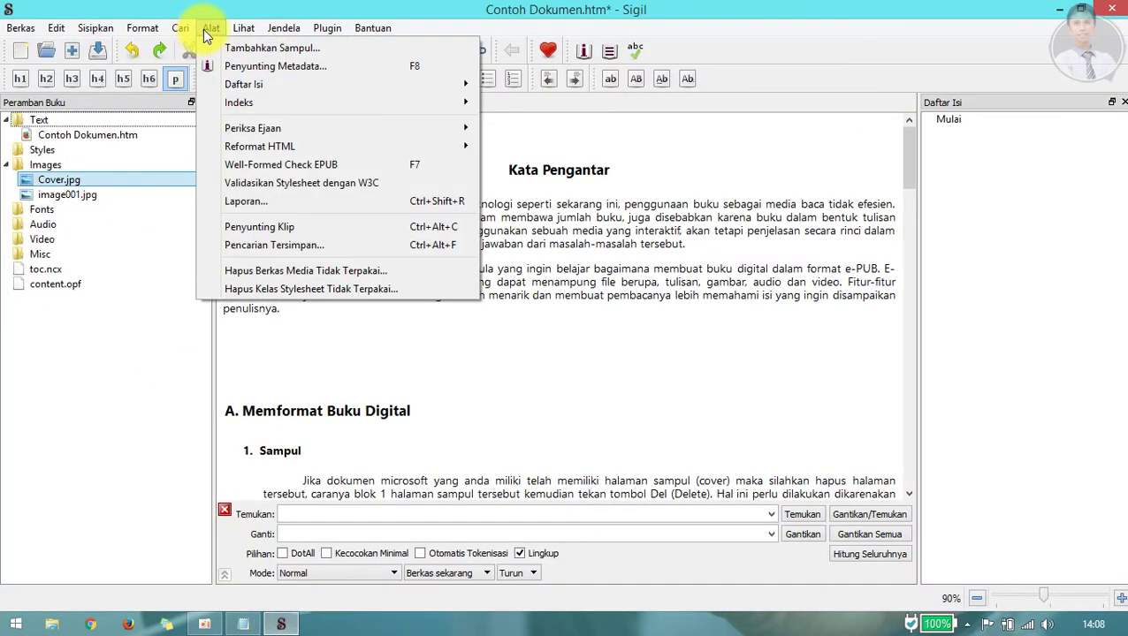
{"action": "left_click", "coordinate": [379, 68]}
{"action": "left_click", "coordinate": [340, 225]}
{"action": "left_click", "coordinate": [398, 206]}
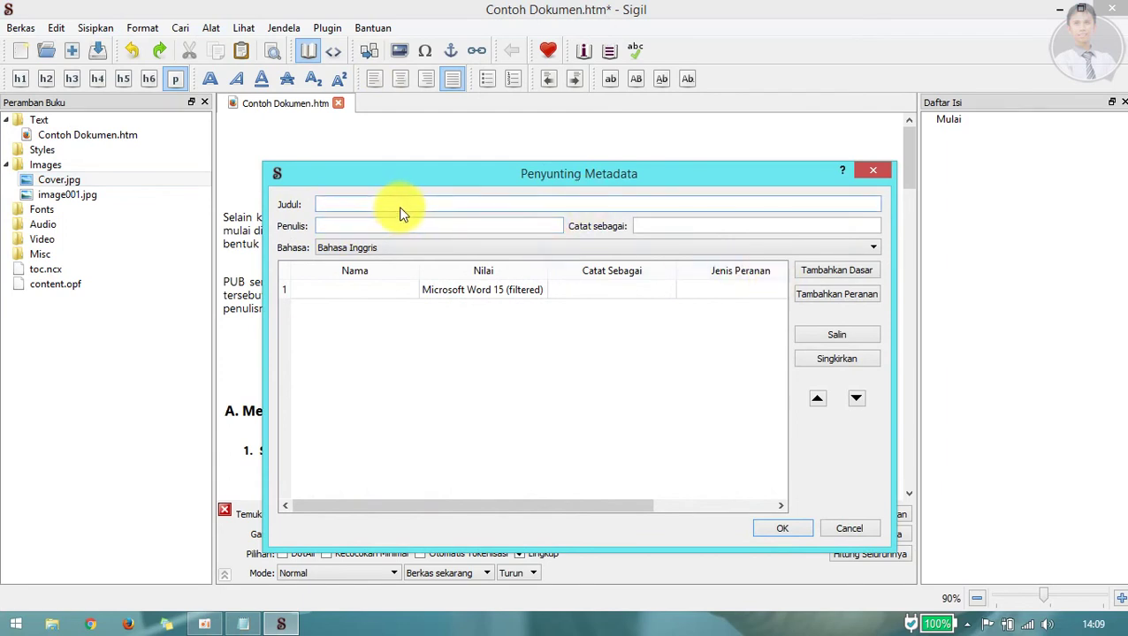
{"action": "type", "text": "mEMBUAT b"}
{"action": "key", "text": "BackSpace"}
{"action": "key", "text": "BackSpace"}
{"action": "key", "text": "BackSpace"}
{"action": "key", "text": "BackSpace"}
{"action": "key", "text": "BackSpace"}
{"action": "key", "text": "BackSpace"}
{"action": "key", "text": "BackSpace"}
{"action": "key", "text": "BackSpace"}
{"action": "key", "text": "BackSpace"}
{"action": "key", "text": "BackSpace"}
{"action": "type", "text": "MEMBUAT B"}
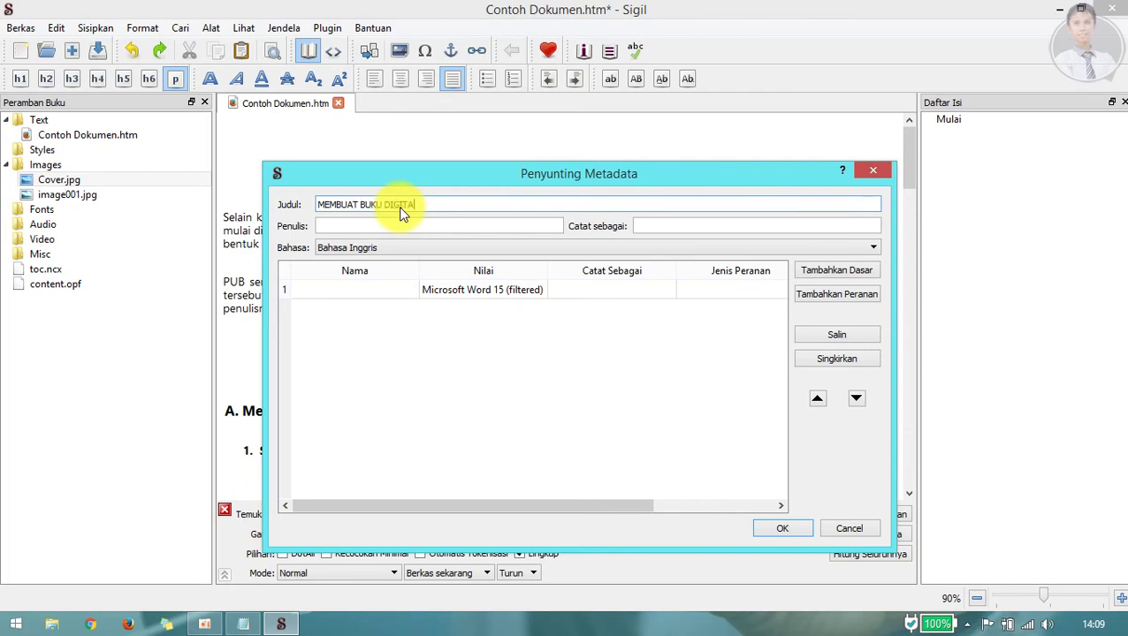
{"action": "type", "text": "UKU DIGITAL MENGGUNAKAN SIGIL"}
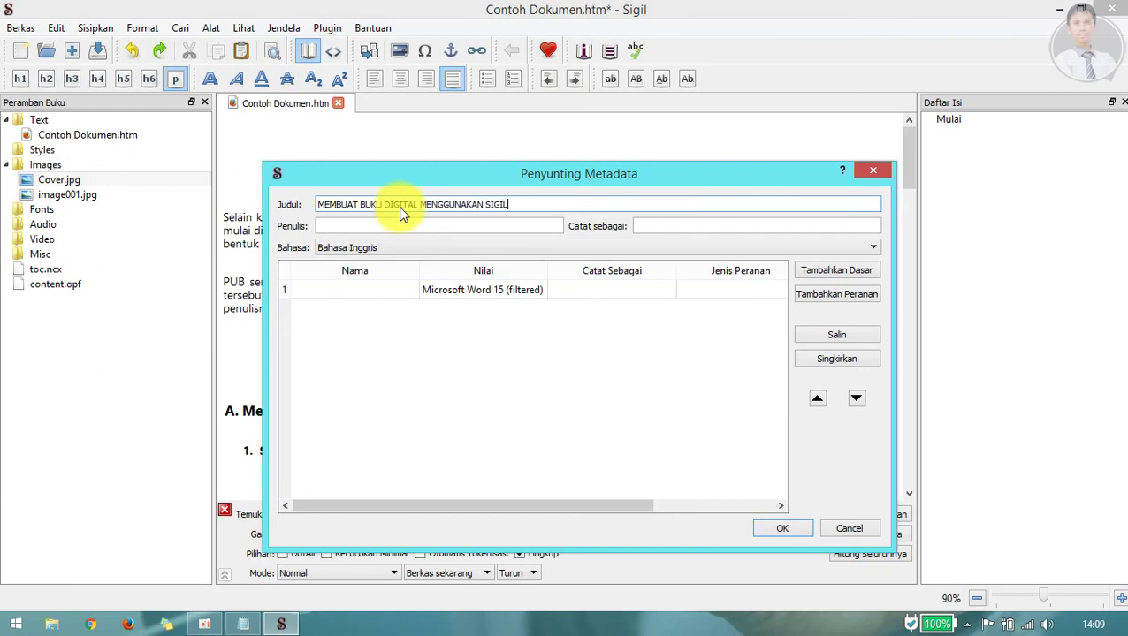
Step: Insert "(E-Pub)" after the word DIGITAL in the metadata title
{"action": "key", "text": "Left"}
{"action": "key", "text": "Left"}
{"action": "key", "text": "Left"}
{"action": "type", "text": "(e"}
{"action": "key", "text": "BackSpace"}
{"action": "type", "text": "E-P"}
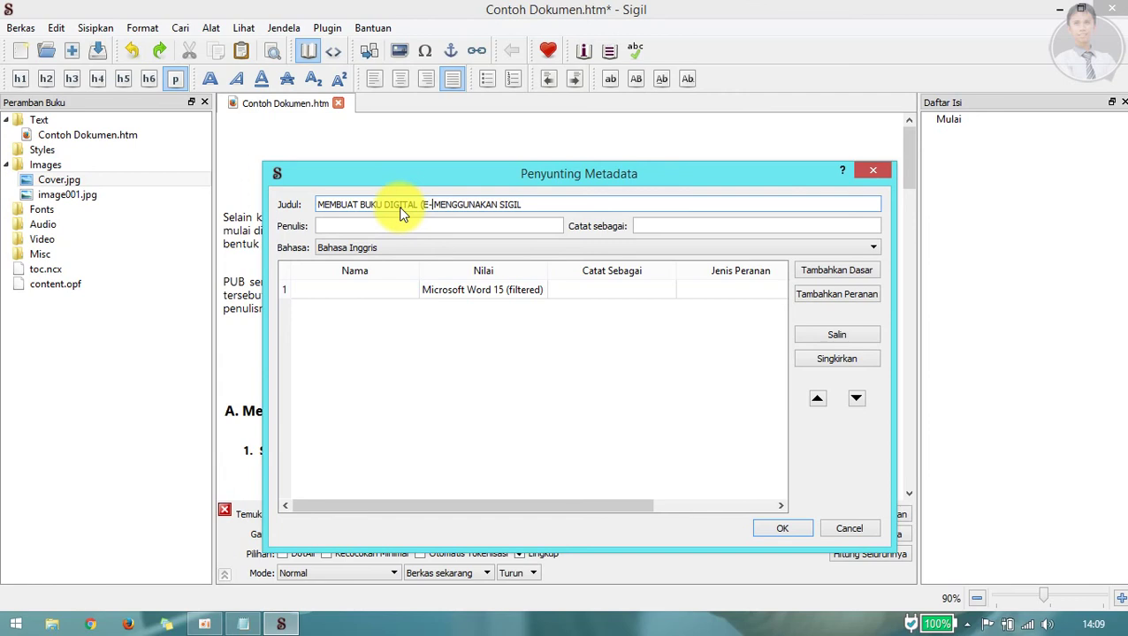
{"action": "type", "text": "ub)"}
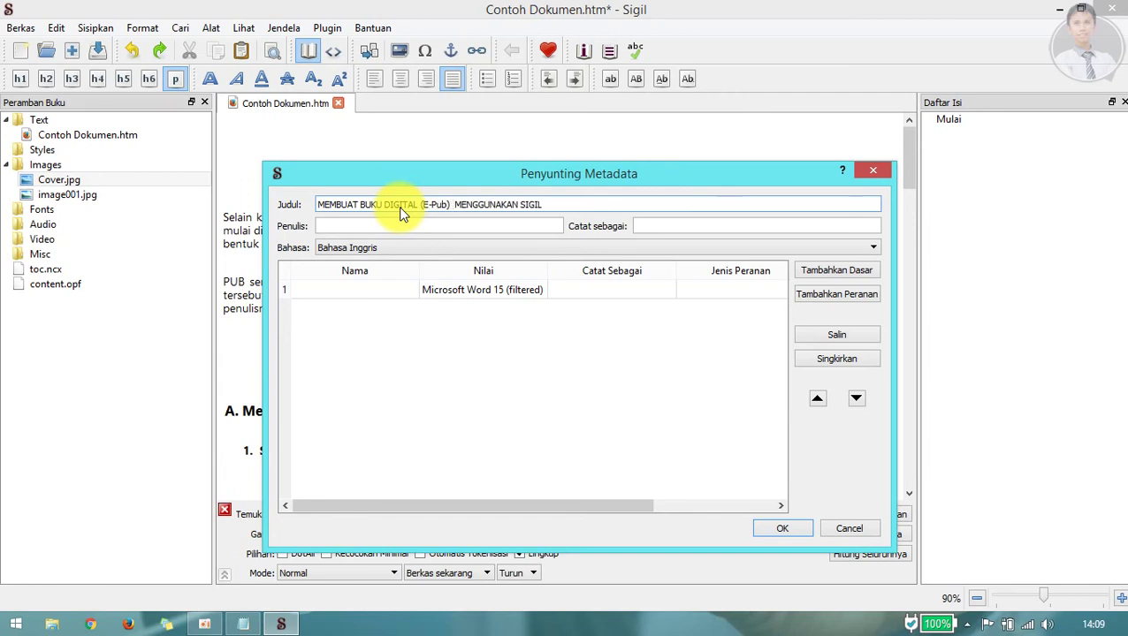
Step: Enter the author's name in the metadata and set the book language to Bahasa Indonesia - Nasional
{"action": "left_click", "coordinate": [397, 229]}
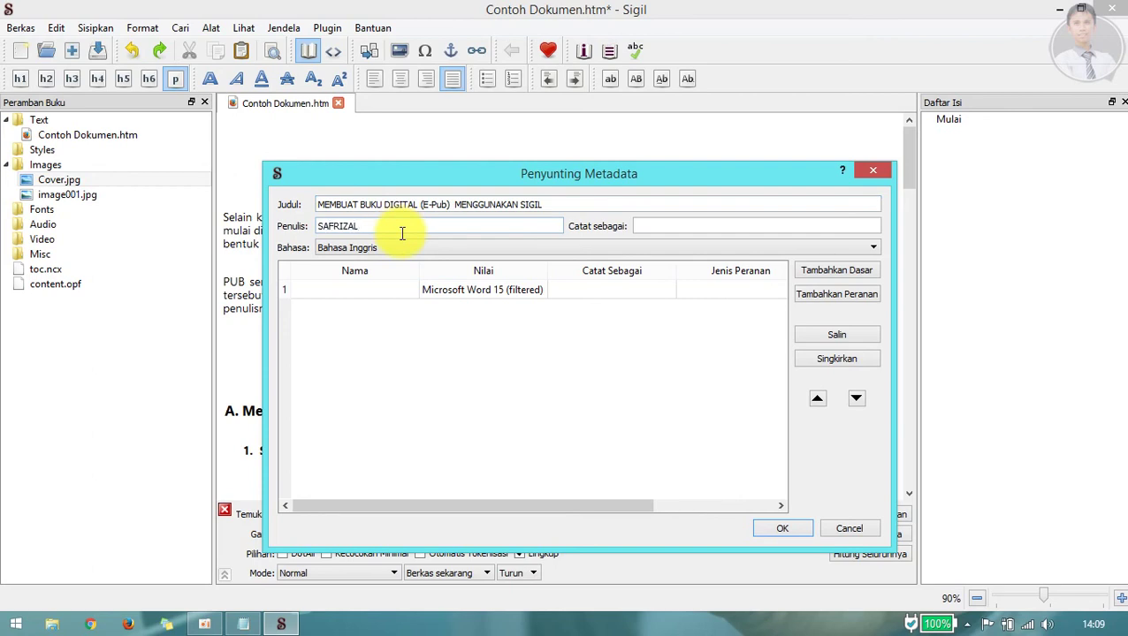
{"action": "left_click", "coordinate": [681, 249]}
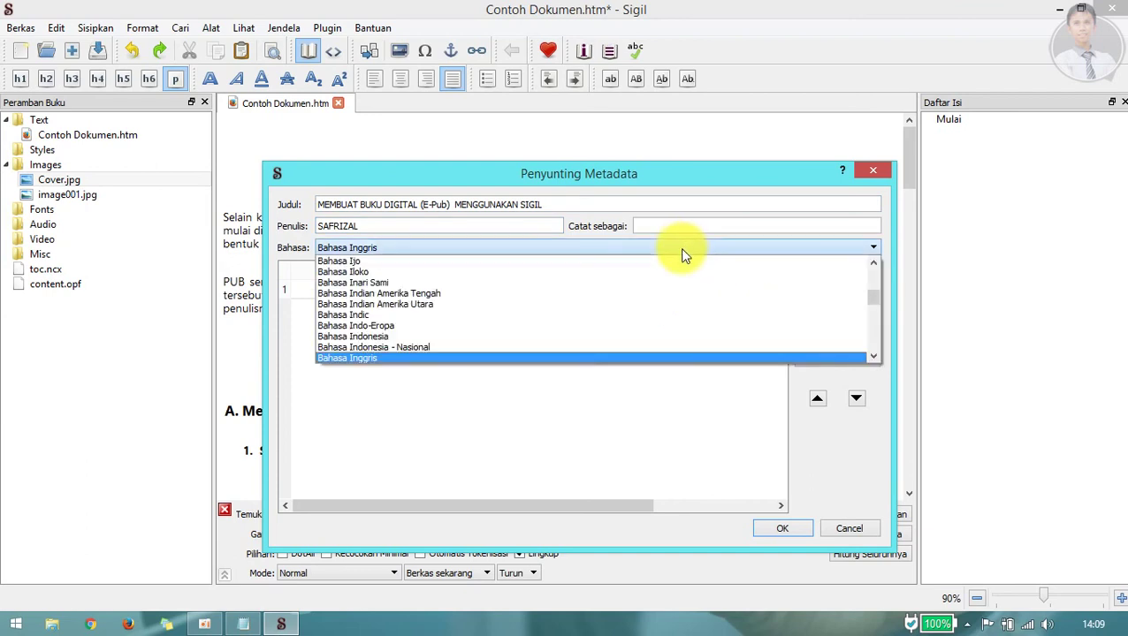
{"action": "left_click", "coordinate": [612, 348]}
Step: Add the Tanggal: Pembuatan property to the metadata and set its date to 01/08/2016
{"action": "left_click", "coordinate": [822, 274]}
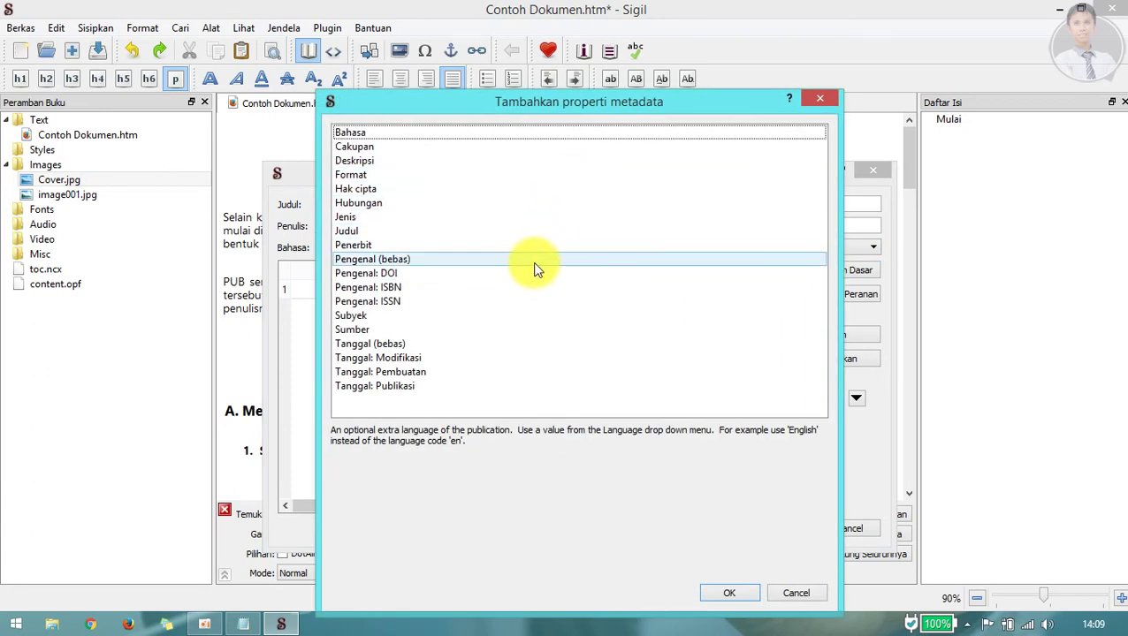
{"action": "left_click", "coordinate": [522, 287]}
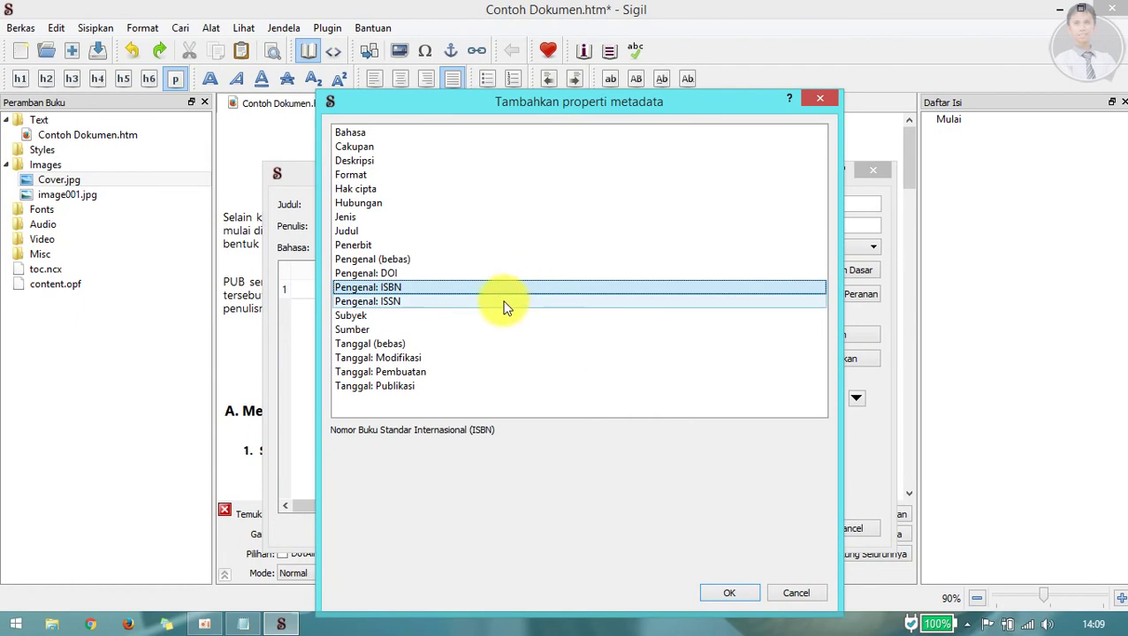
{"action": "left_click", "coordinate": [455, 373]}
{"action": "left_click", "coordinate": [720, 595]}
{"action": "left_click", "coordinate": [435, 313]}
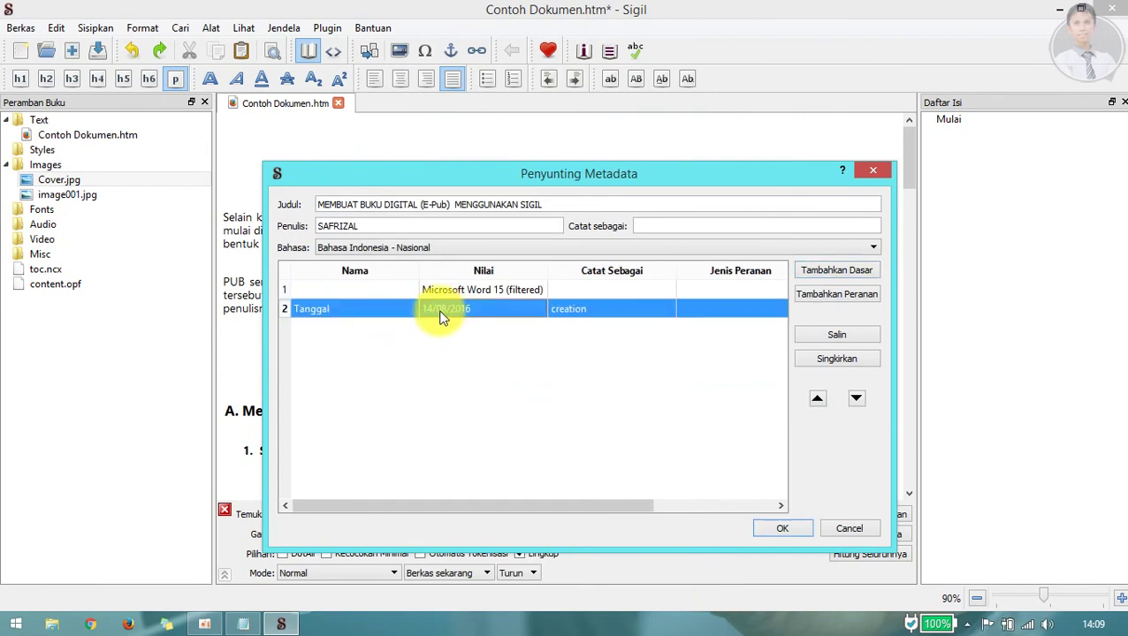
{"action": "left_click", "coordinate": [428, 312]}
{"action": "left_click", "coordinate": [431, 312]}
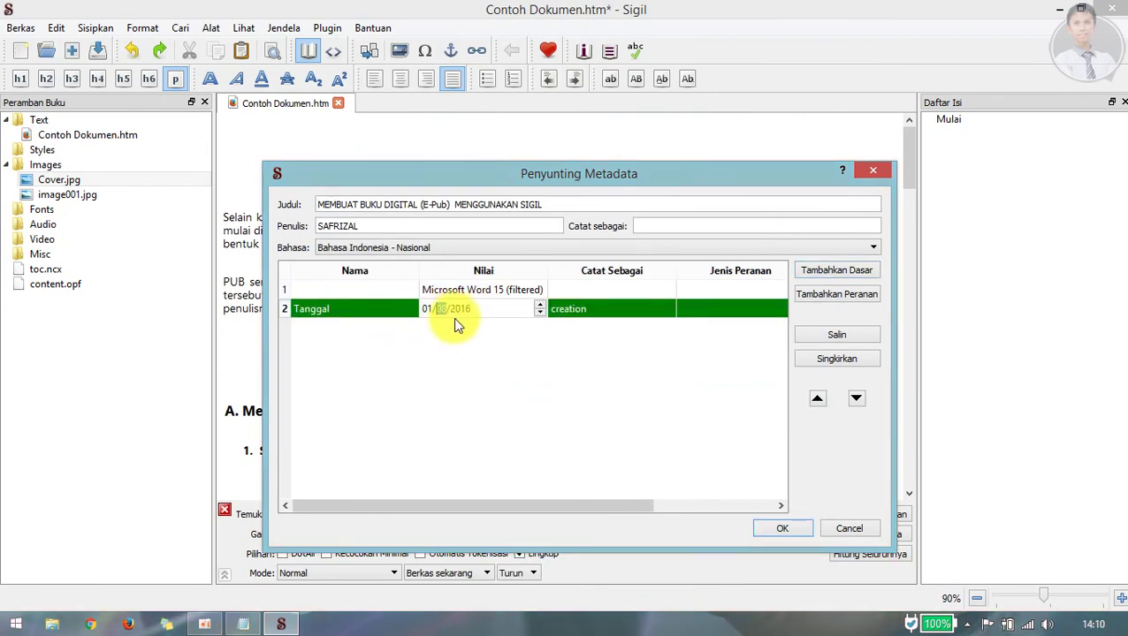
{"action": "type", "text": "01"}
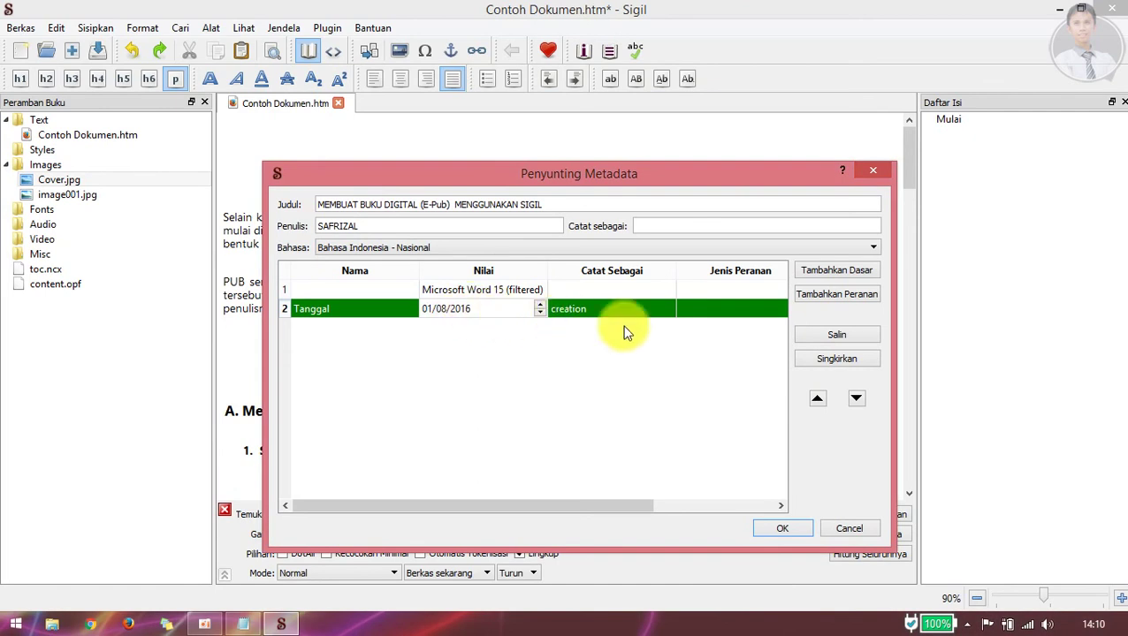
Step: Add the Narator role property to the book's metadata
{"action": "left_click", "coordinate": [831, 298]}
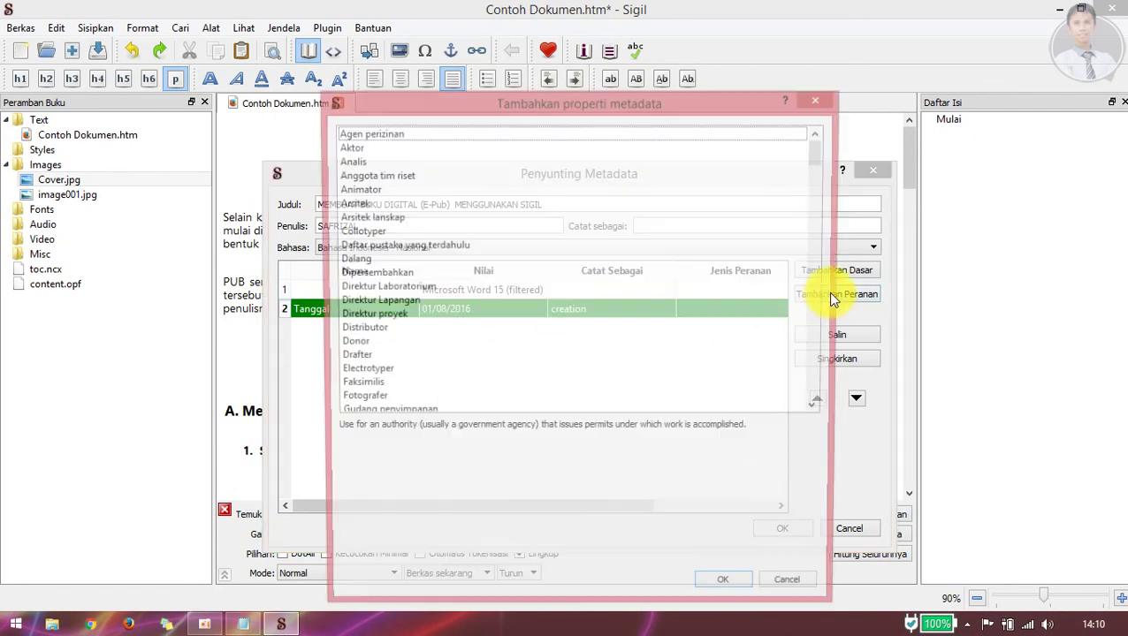
{"action": "left_click", "coordinate": [481, 285]}
{"action": "scroll", "coordinate": [485, 288], "scroll_direction": "down", "scroll_amount": 5}
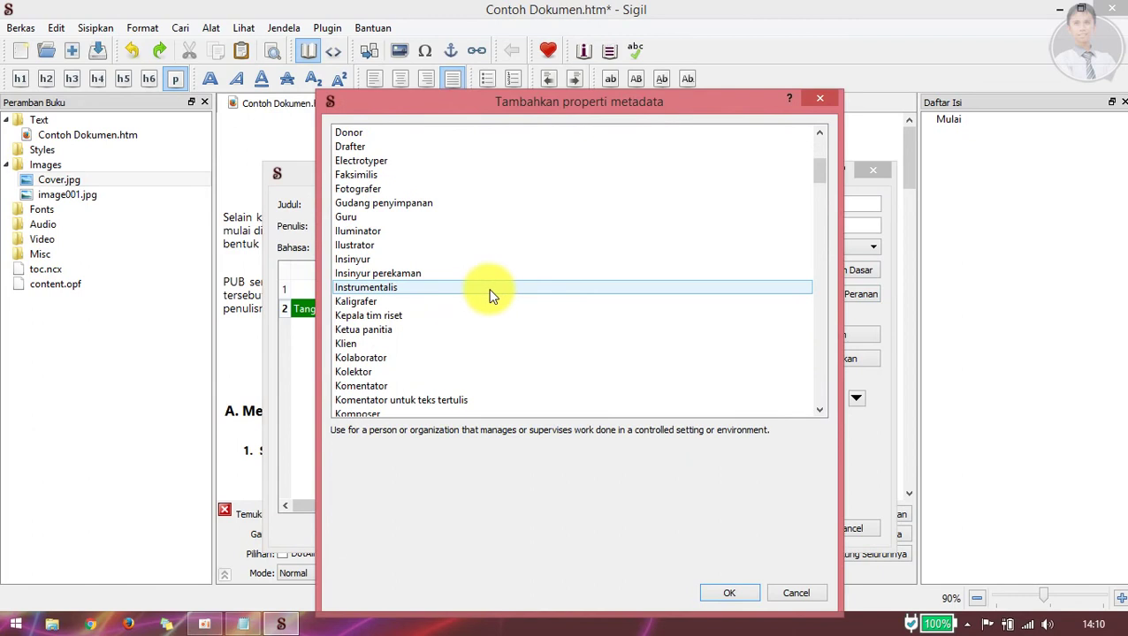
{"action": "scroll", "coordinate": [533, 324], "scroll_direction": "down", "scroll_amount": 10}
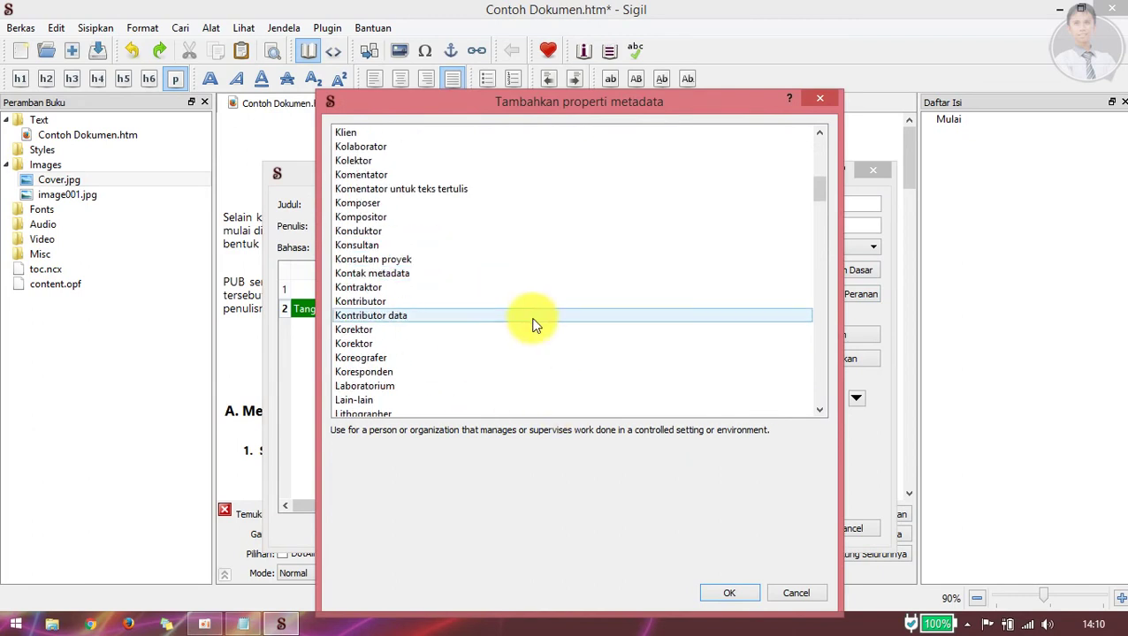
{"action": "scroll", "coordinate": [533, 324], "scroll_direction": "down", "scroll_amount": 6}
{"action": "left_click", "coordinate": [419, 175]}
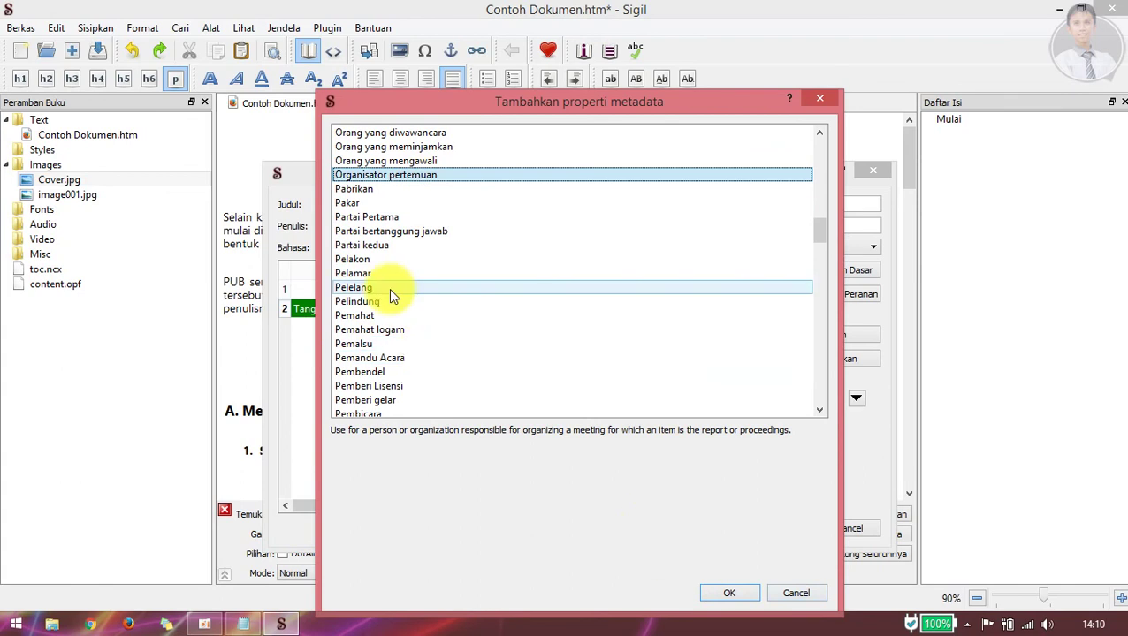
{"action": "scroll", "coordinate": [371, 265], "scroll_direction": "up", "scroll_amount": 2}
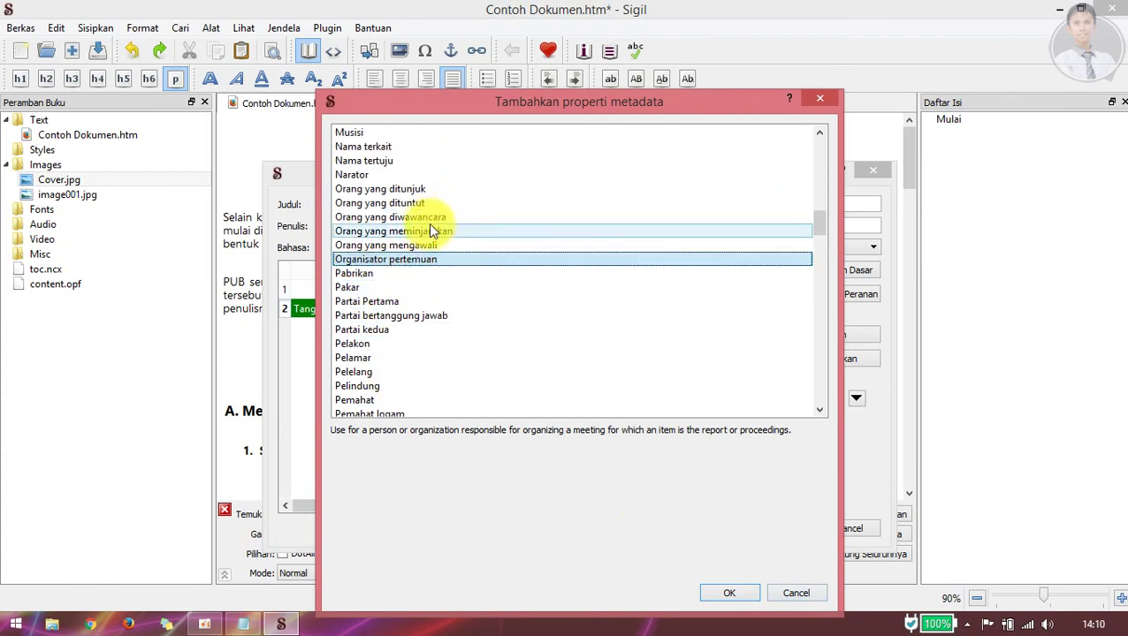
{"action": "scroll", "coordinate": [427, 222], "scroll_direction": "up", "scroll_amount": 1}
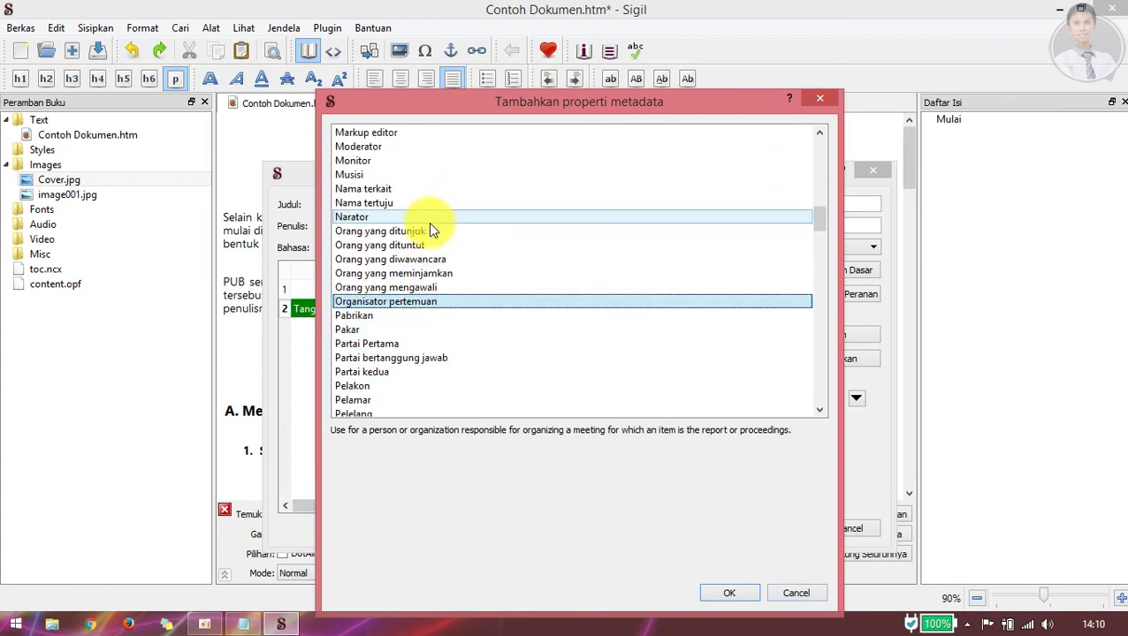
{"action": "left_click", "coordinate": [385, 219]}
{"action": "left_click", "coordinate": [726, 593]}
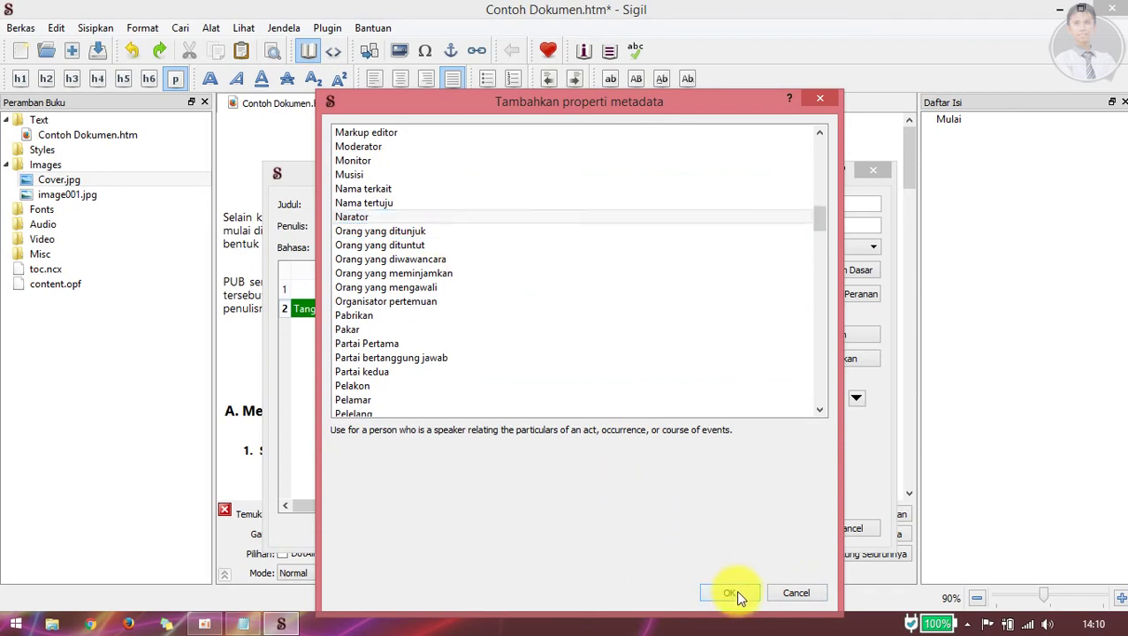
Step: Enter the narrator's name as the Narator value and save the metadata
{"action": "double_click", "coordinate": [450, 326]}
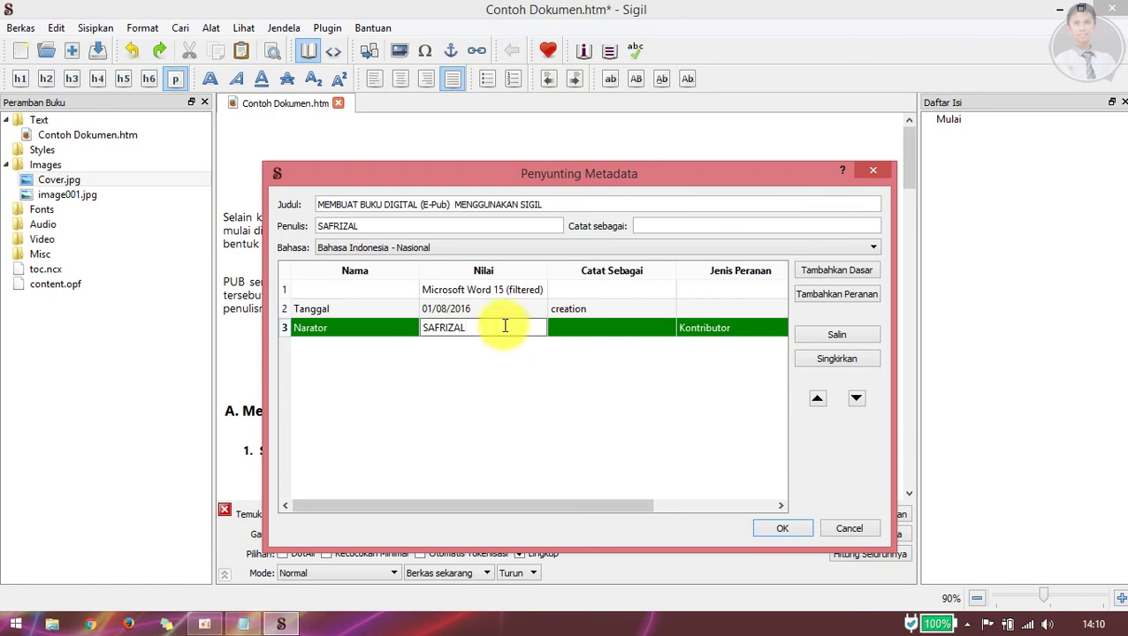
{"action": "key", "text": "Return"}
{"action": "left_click", "coordinate": [618, 307]}
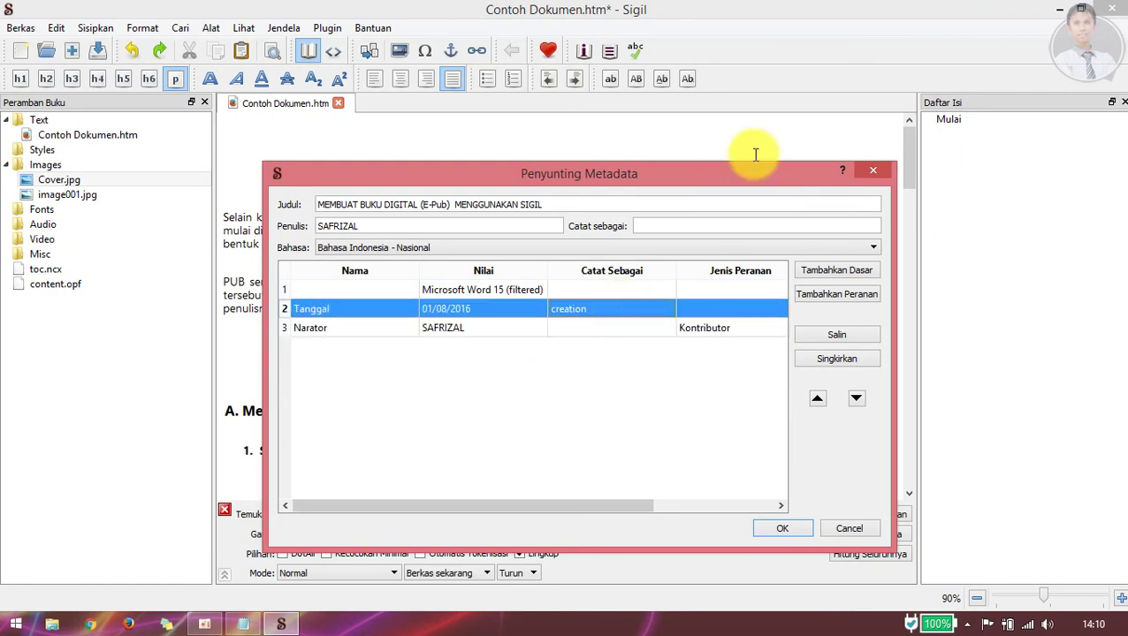
{"action": "left_click", "coordinate": [784, 529]}
Step: Check the list of work steps in Notepad and return to the start of the document in Sigil
{"action": "scroll", "coordinate": [460, 459], "scroll_direction": "down", "scroll_amount": 3}
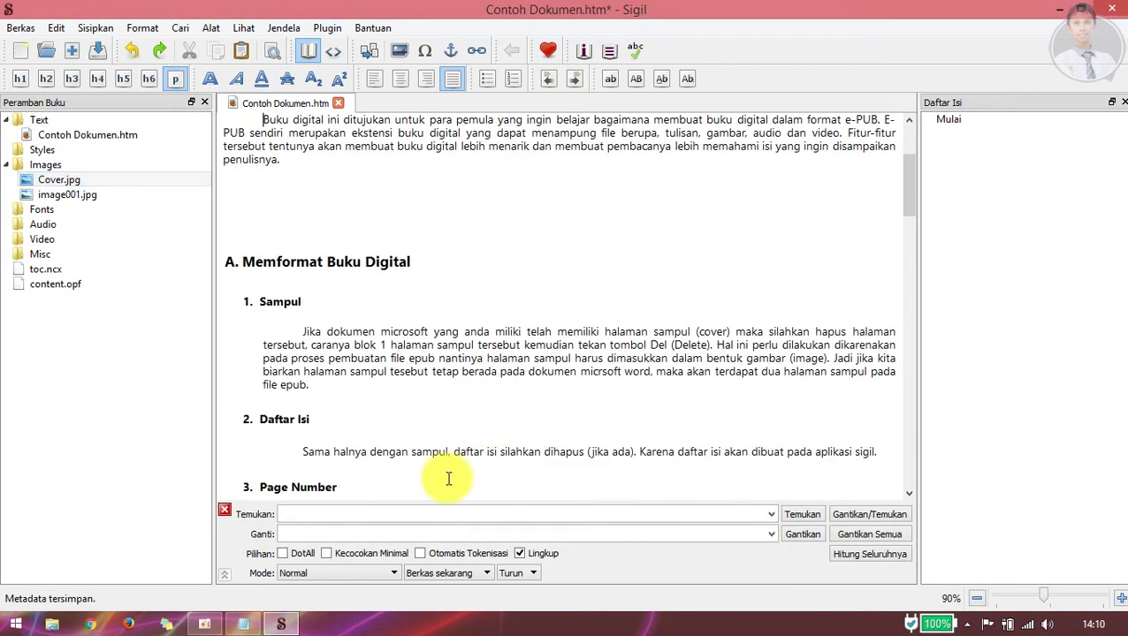
{"action": "left_click", "coordinate": [244, 625]}
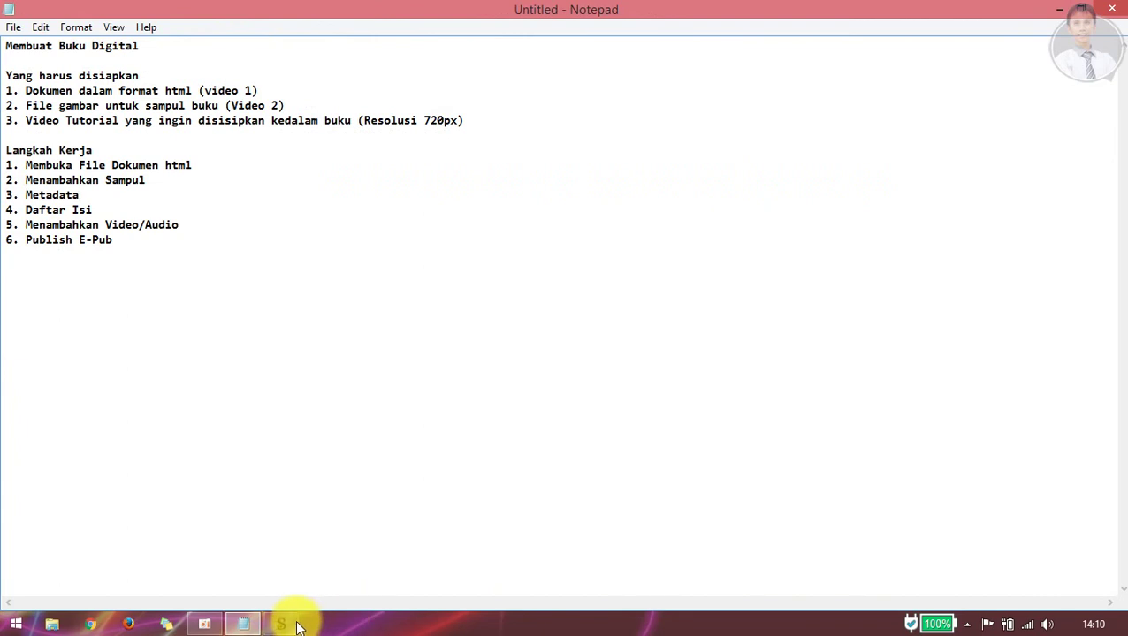
{"action": "left_click", "coordinate": [283, 624]}
{"action": "left_click", "coordinate": [439, 212]}
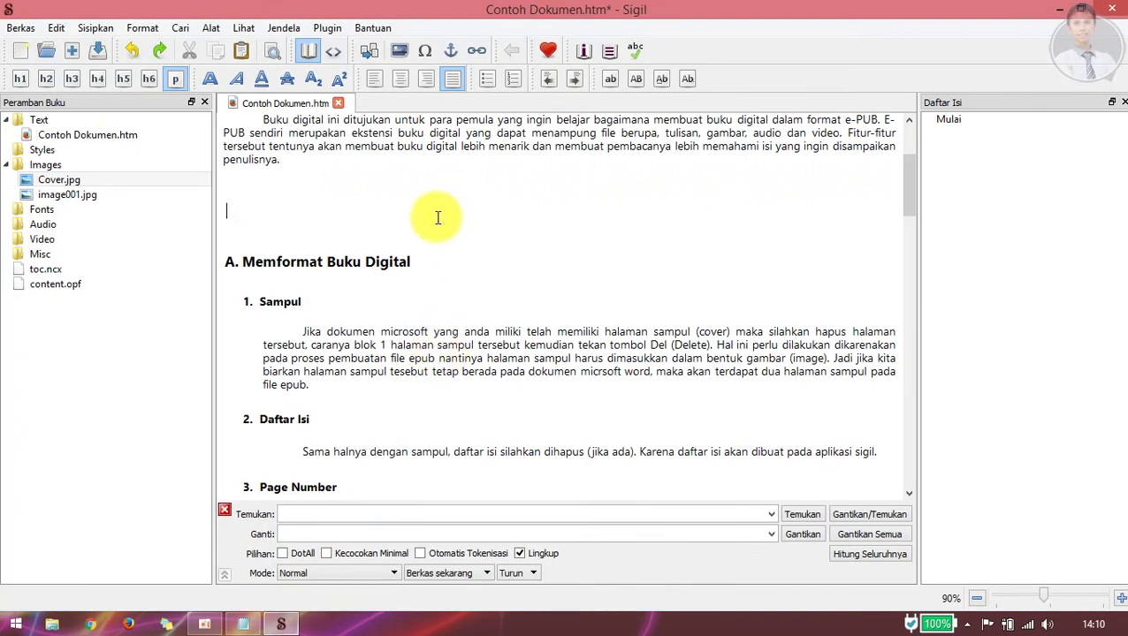
{"action": "scroll", "coordinate": [385, 172], "scroll_direction": "up", "scroll_amount": 3}
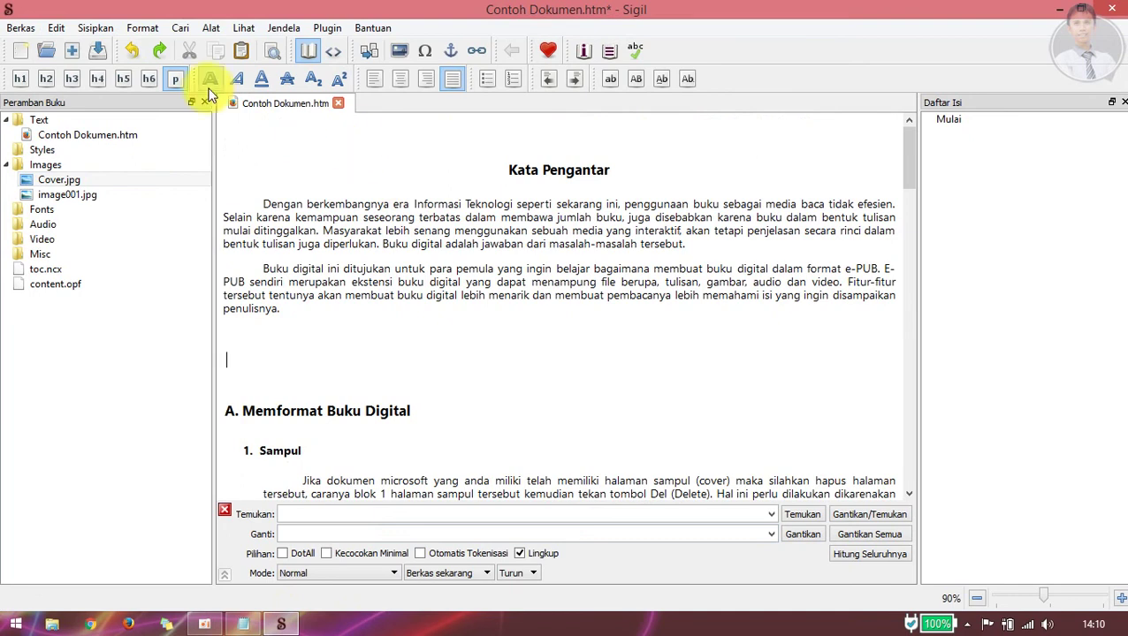
Step: Generate the book's table of contents with all the listed h1 and h2 headings included
{"action": "left_click", "coordinate": [211, 28]}
{"action": "mouse_move", "coordinate": [326, 88]}
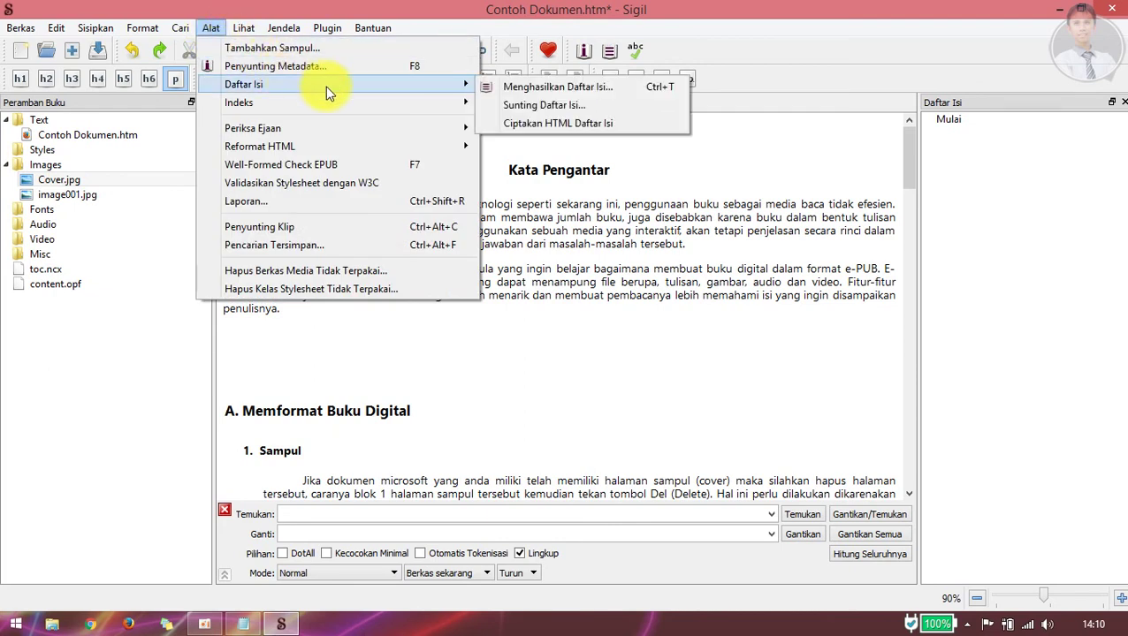
{"action": "left_click", "coordinate": [510, 88]}
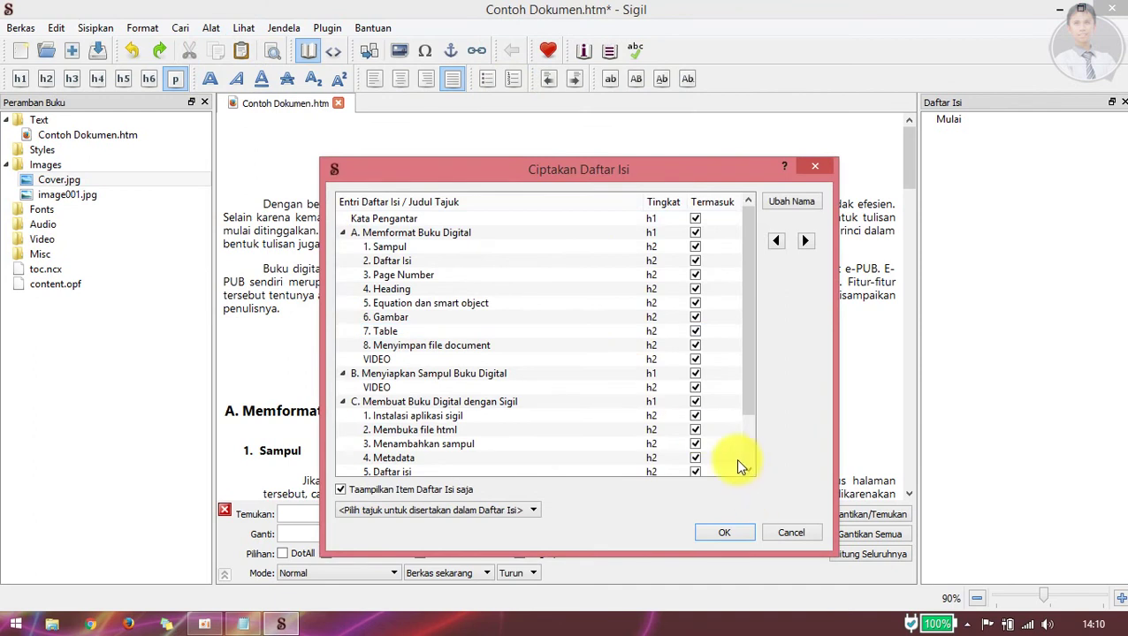
{"action": "scroll", "coordinate": [720, 439], "scroll_direction": "down", "scroll_amount": 2}
{"action": "left_click", "coordinate": [737, 526]}
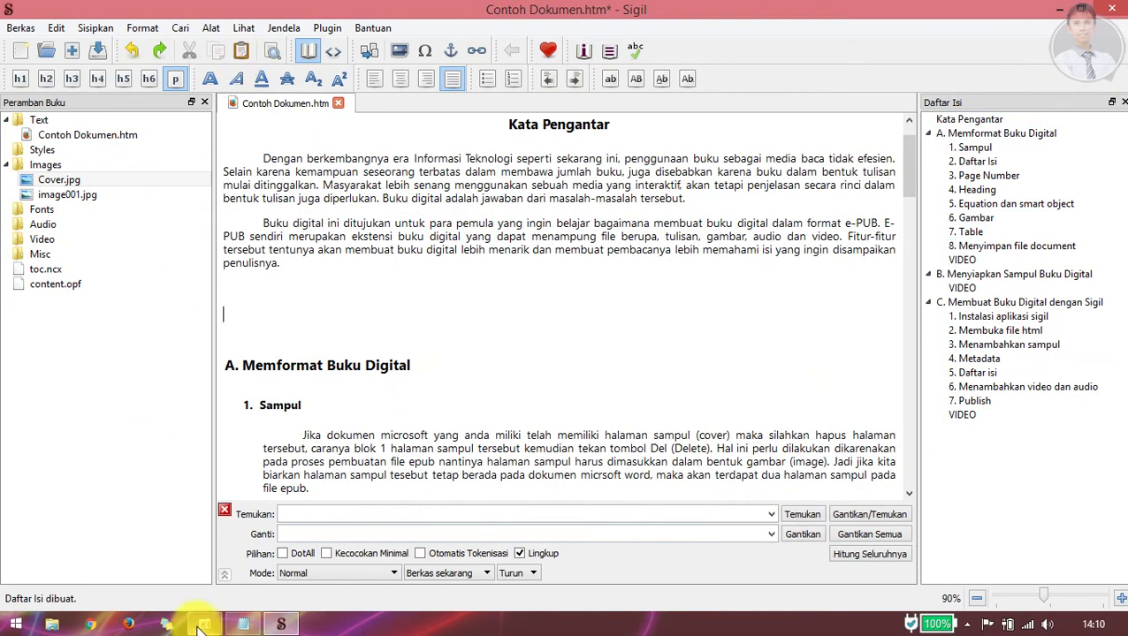
Step: Check the work steps in Notepad and, back in Sigil, place the cursor below the VIDEO heading that ends section A
{"action": "left_click", "coordinate": [240, 624]}
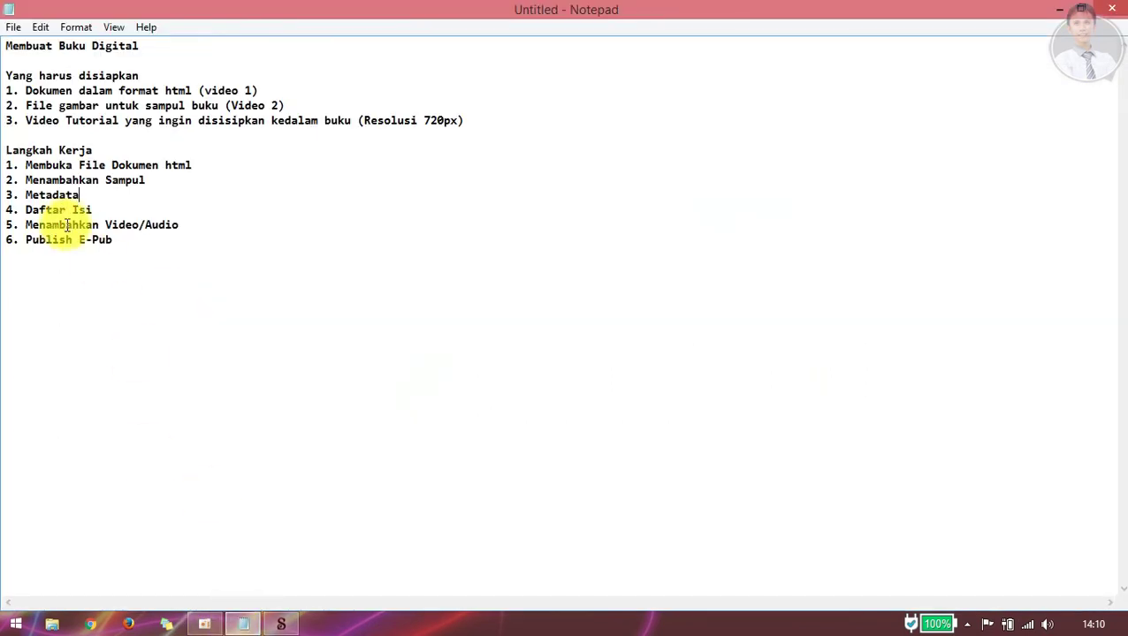
{"action": "left_click", "coordinate": [285, 629]}
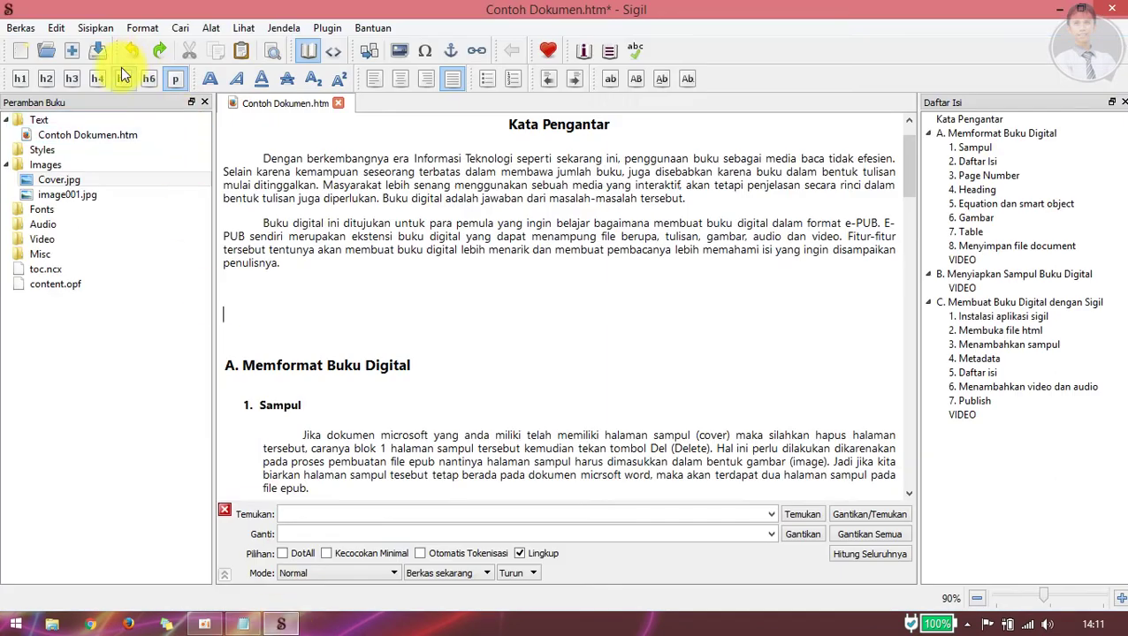
{"action": "left_click", "coordinate": [94, 28]}
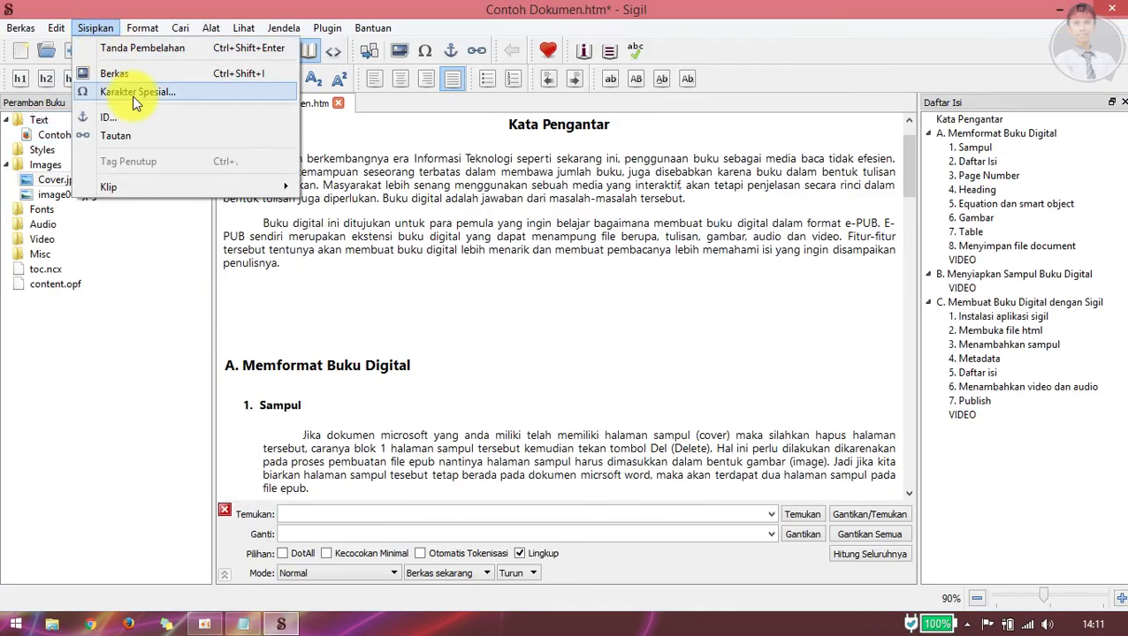
{"action": "left_click", "coordinate": [415, 315]}
{"action": "scroll", "coordinate": [416, 315], "scroll_direction": "down", "scroll_amount": 20}
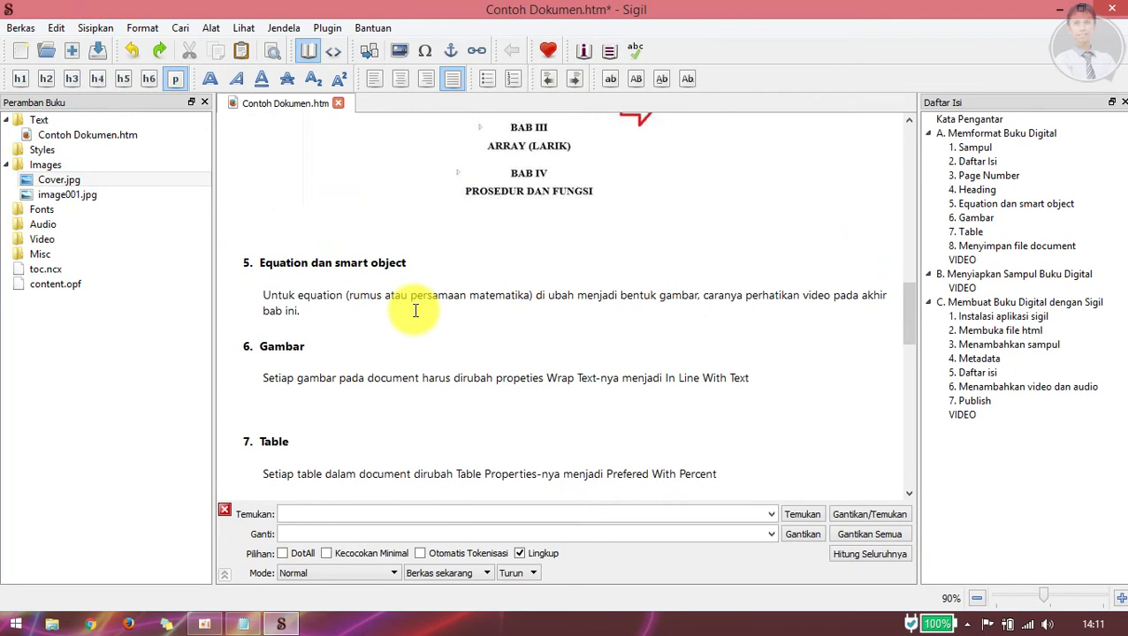
{"action": "scroll", "coordinate": [415, 311], "scroll_direction": "down", "scroll_amount": 5}
{"action": "scroll", "coordinate": [322, 324], "scroll_direction": "up", "scroll_amount": 4}
{"action": "left_click", "coordinate": [283, 320]}
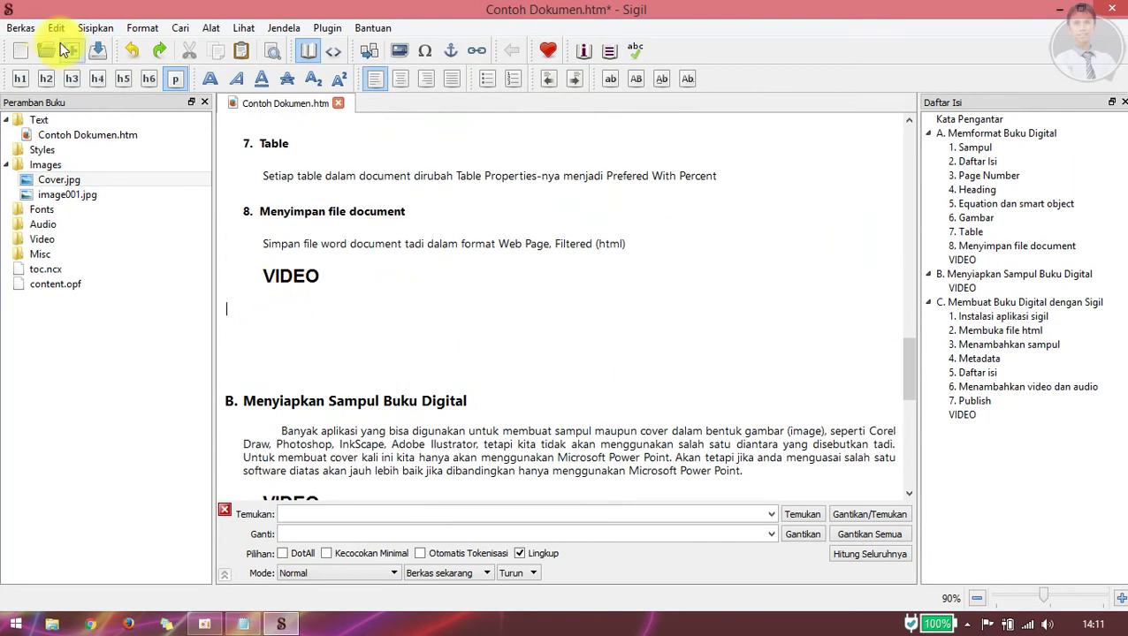
Step: Insert the video My Movie3.mp4 from the Video Tutorial folder of Buku Digital below the VIDEO heading
{"action": "left_click", "coordinate": [93, 27]}
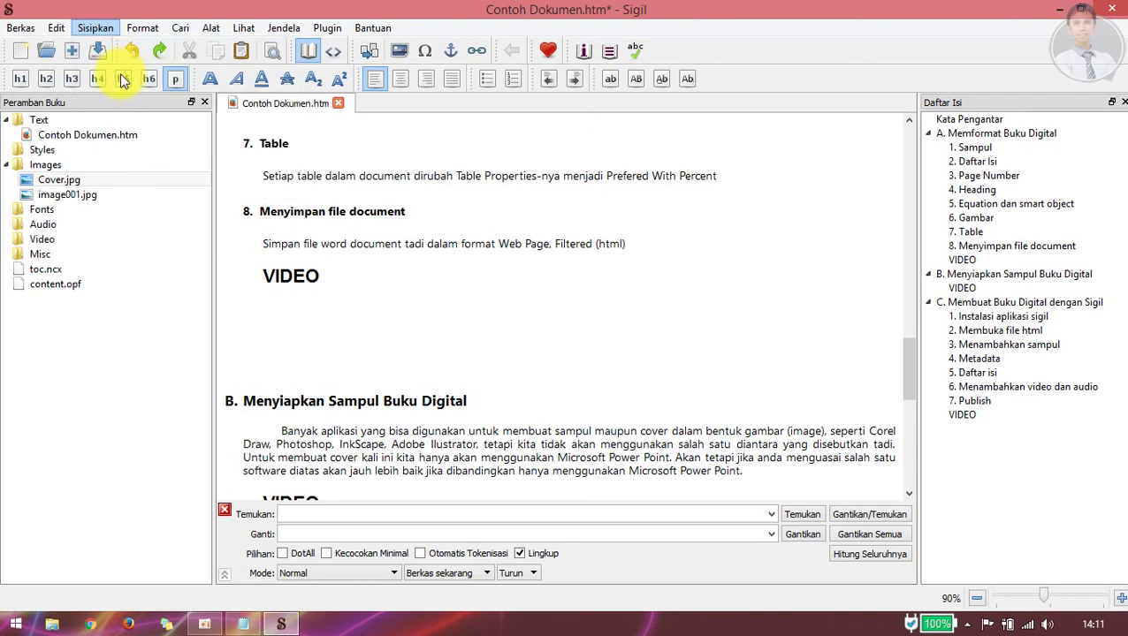
{"action": "left_click", "coordinate": [117, 73]}
{"action": "left_click", "coordinate": [293, 167]}
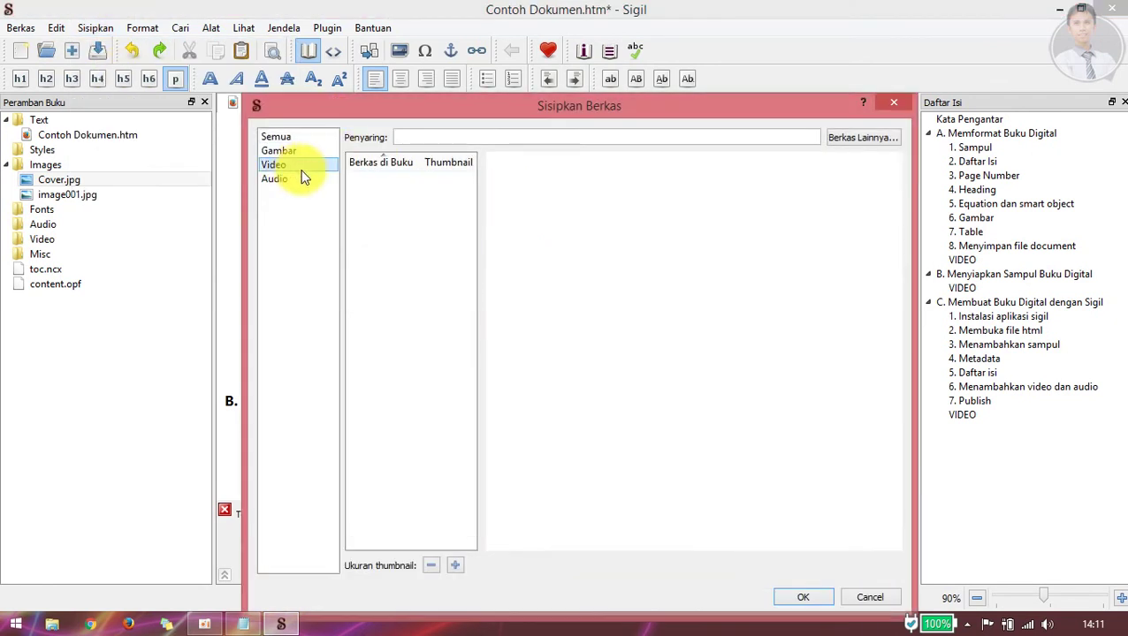
{"action": "left_click", "coordinate": [853, 135]}
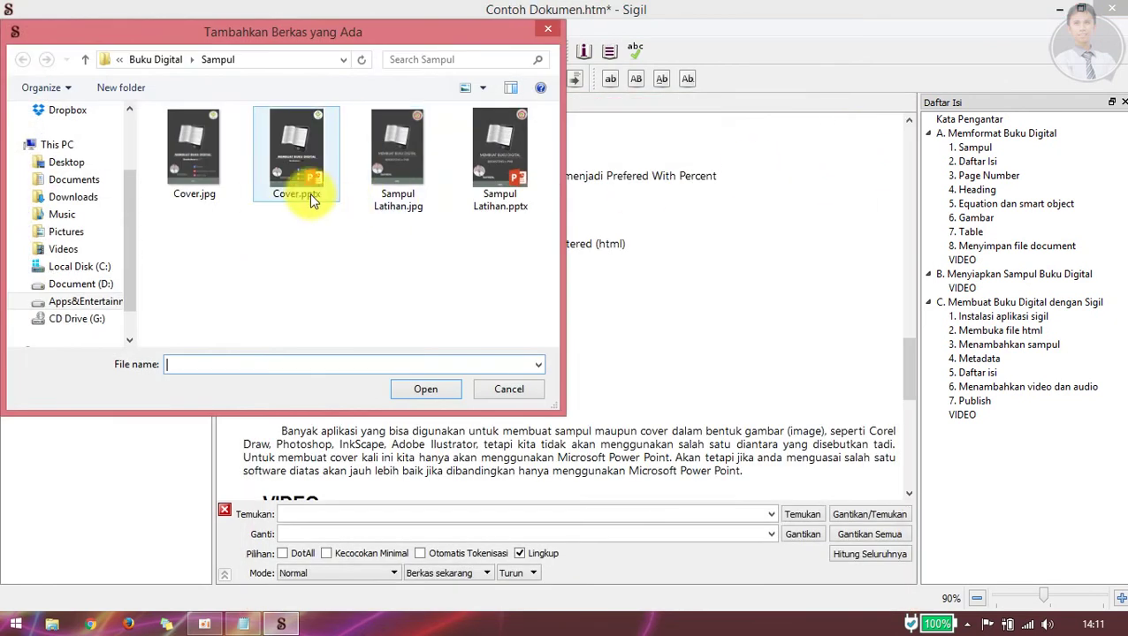
{"action": "left_click", "coordinate": [177, 63]}
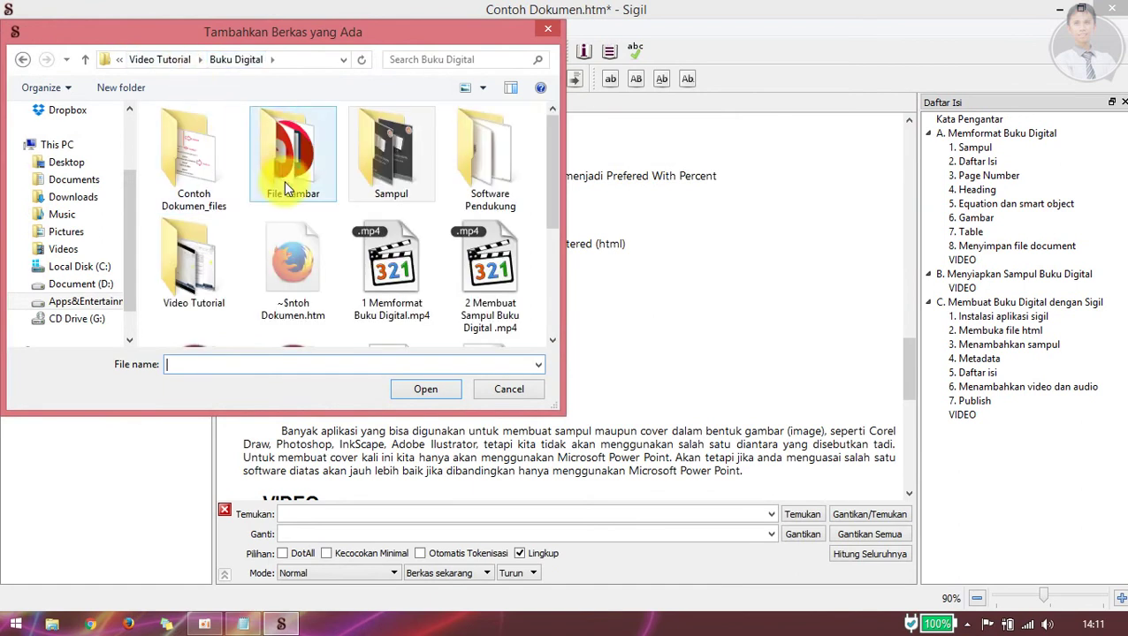
{"action": "double_click", "coordinate": [212, 278]}
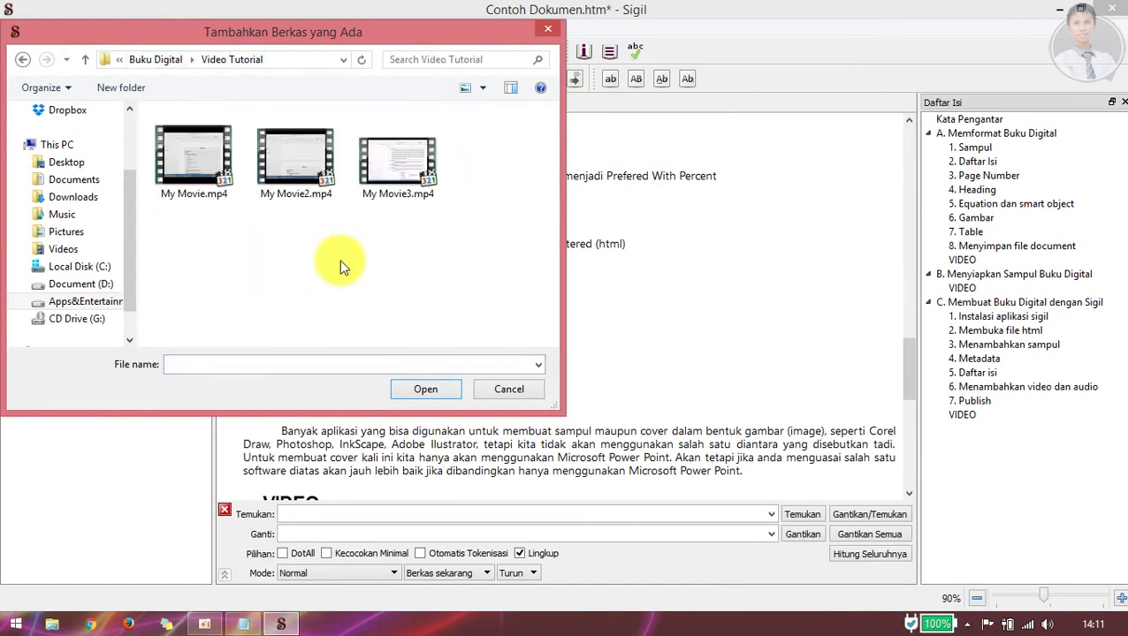
{"action": "left_click", "coordinate": [220, 170]}
{"action": "left_click", "coordinate": [313, 156]}
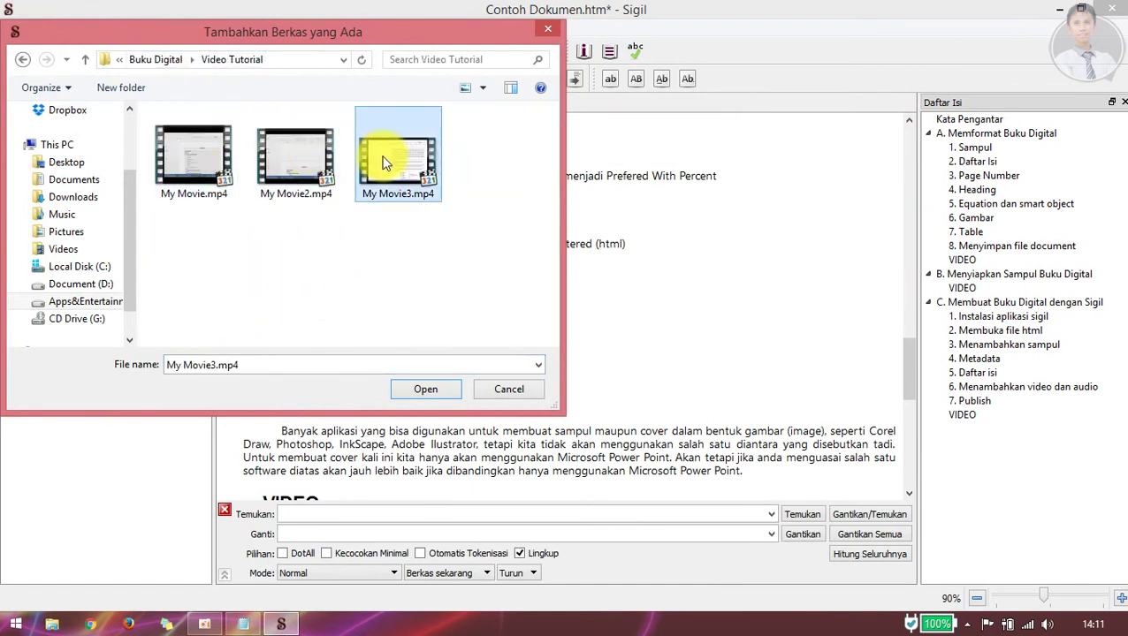
{"action": "left_click", "coordinate": [364, 157]}
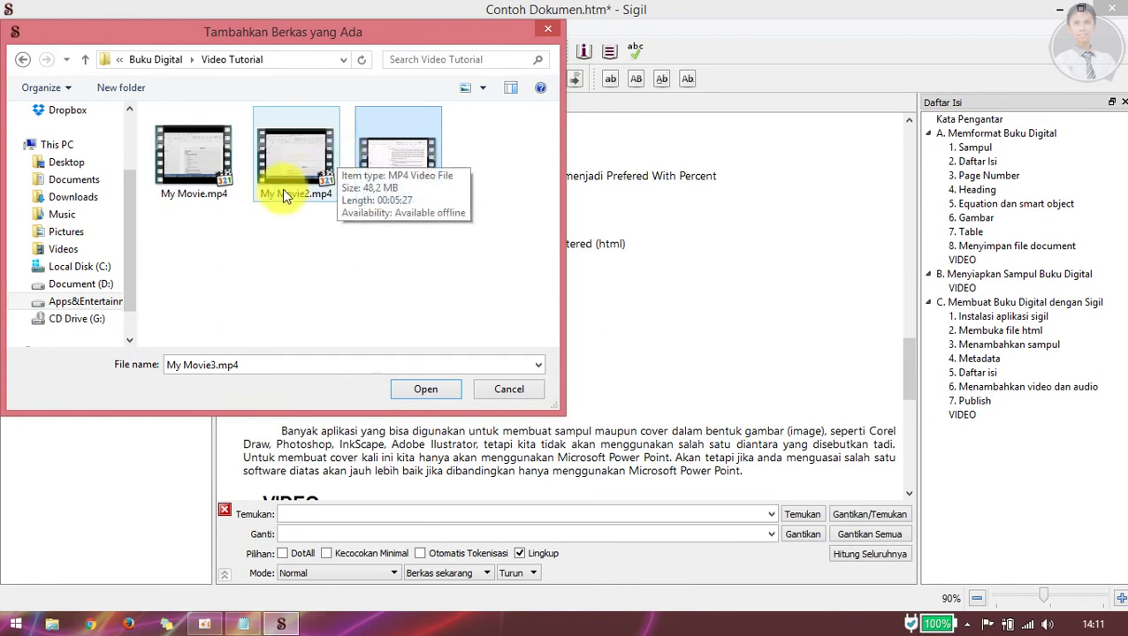
{"action": "left_click", "coordinate": [443, 259]}
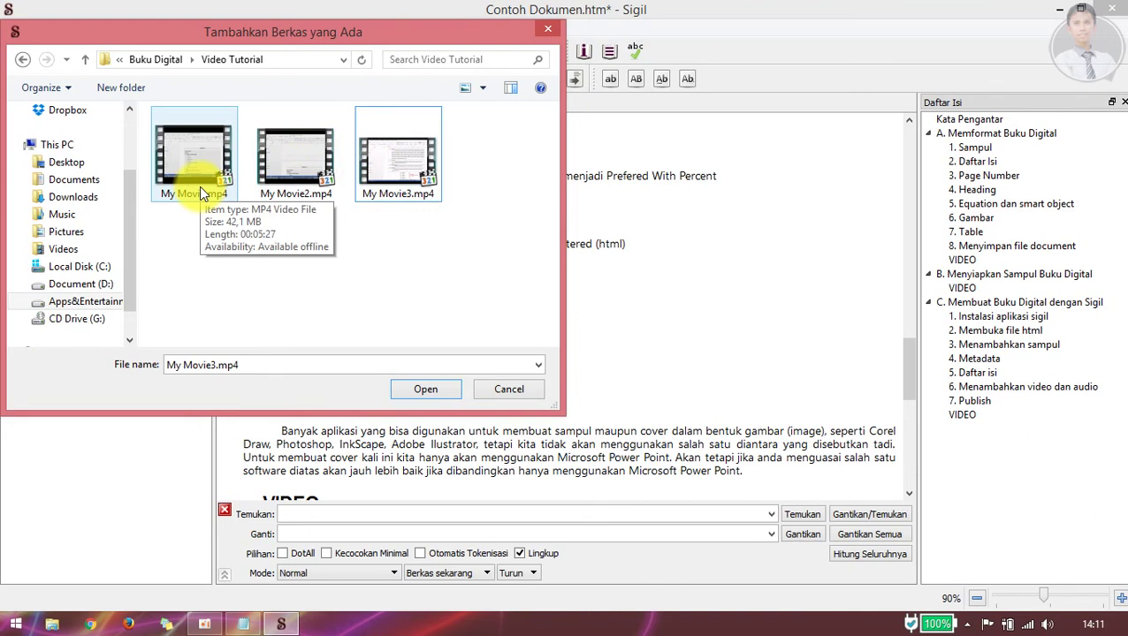
{"action": "left_click", "coordinate": [408, 168]}
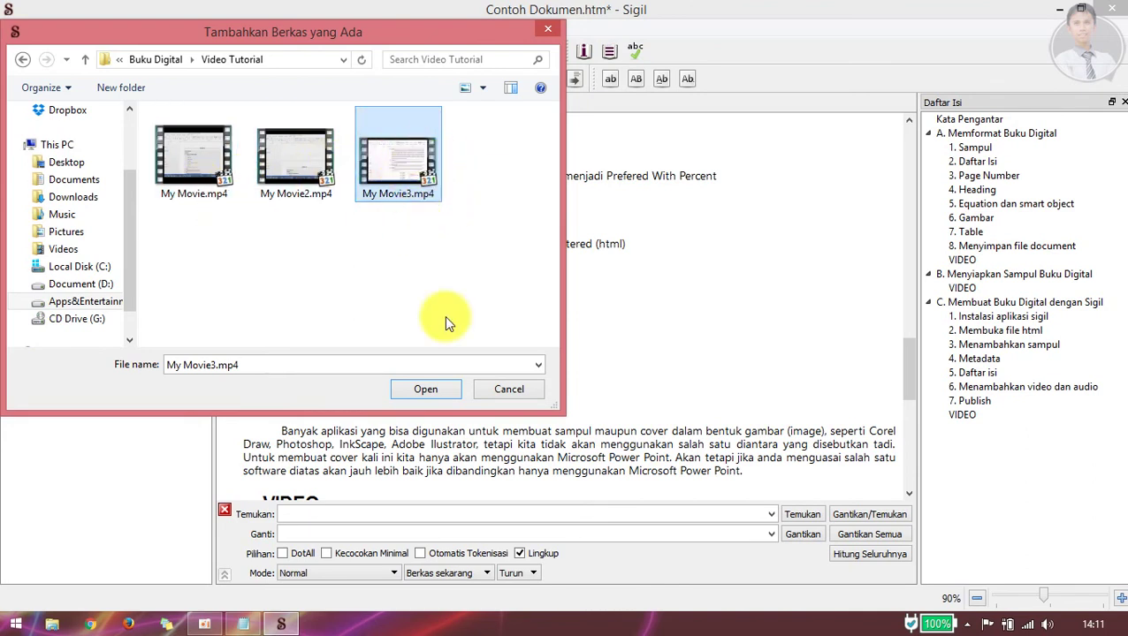
{"action": "left_click", "coordinate": [425, 389]}
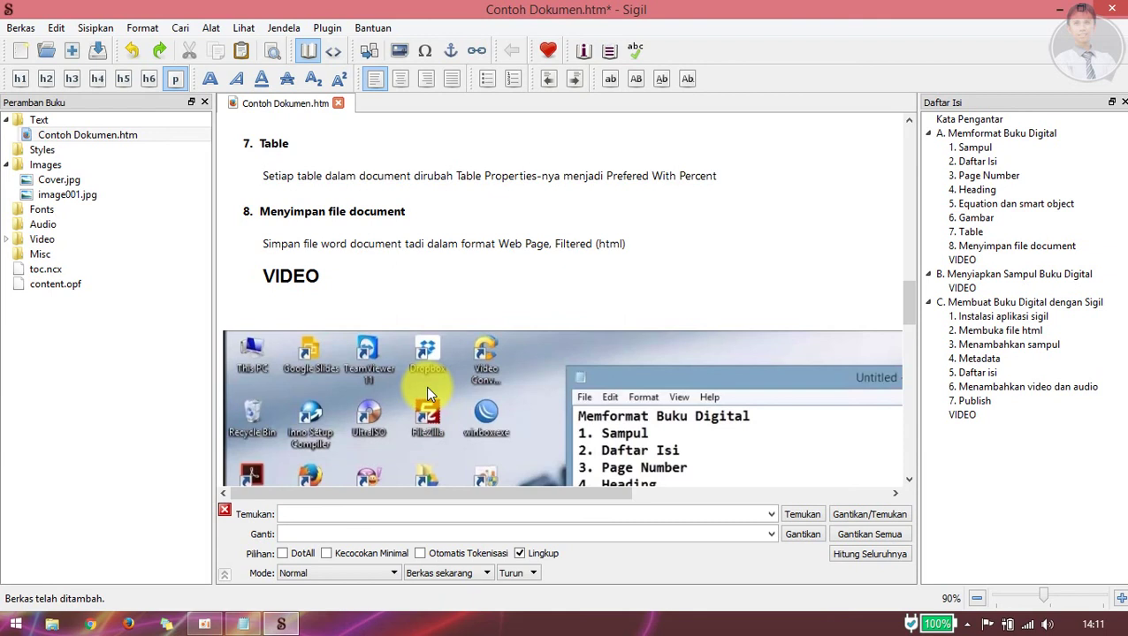
Step: Look over the inserted video and the following sections, and expand the Video folder in the book's file list
{"action": "scroll", "coordinate": [490, 367], "scroll_direction": "down", "scroll_amount": 8}
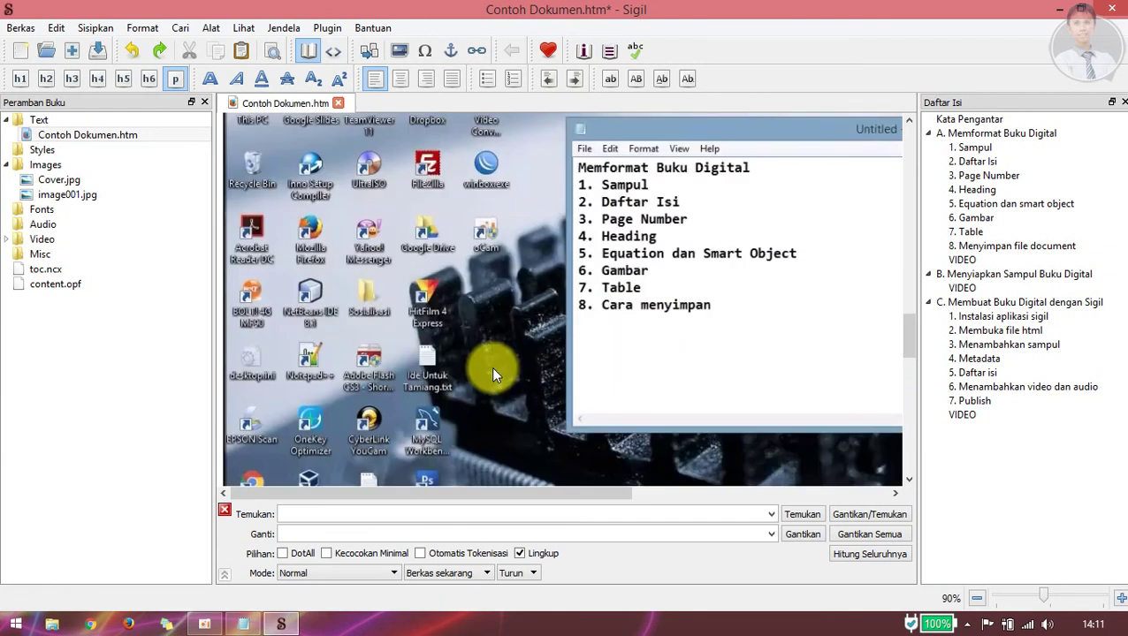
{"action": "left_click_drag", "start_coordinate": [541, 496], "coordinate": [604, 335]}
{"action": "scroll", "coordinate": [604, 340], "scroll_direction": "down", "scroll_amount": 6}
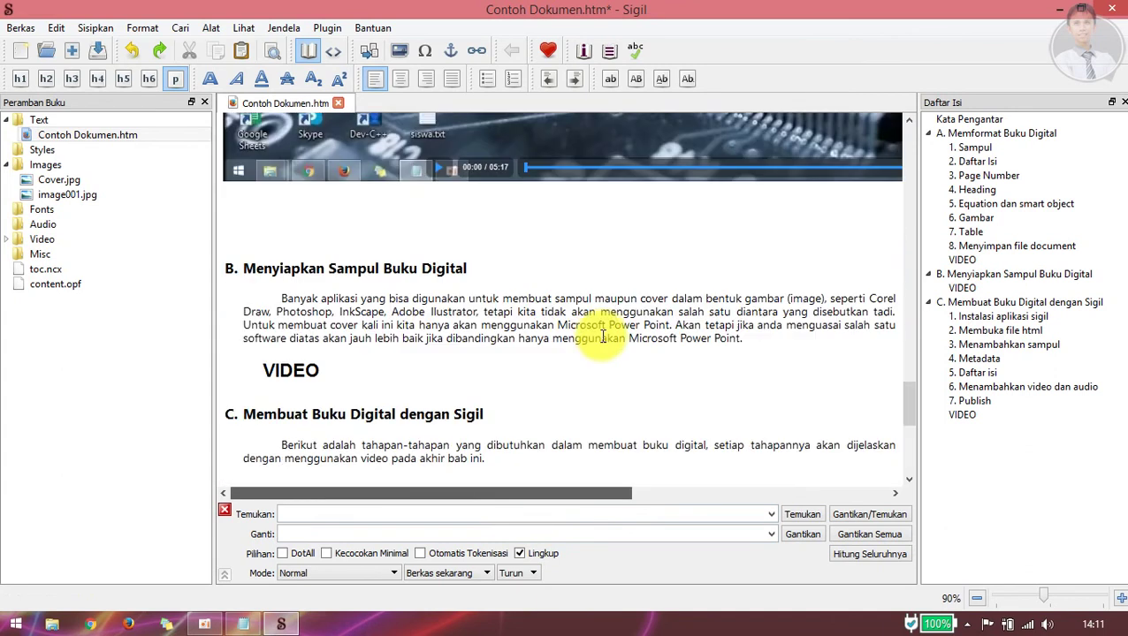
{"action": "scroll", "coordinate": [583, 331], "scroll_direction": "up", "scroll_amount": 4}
{"action": "left_click", "coordinate": [377, 282]}
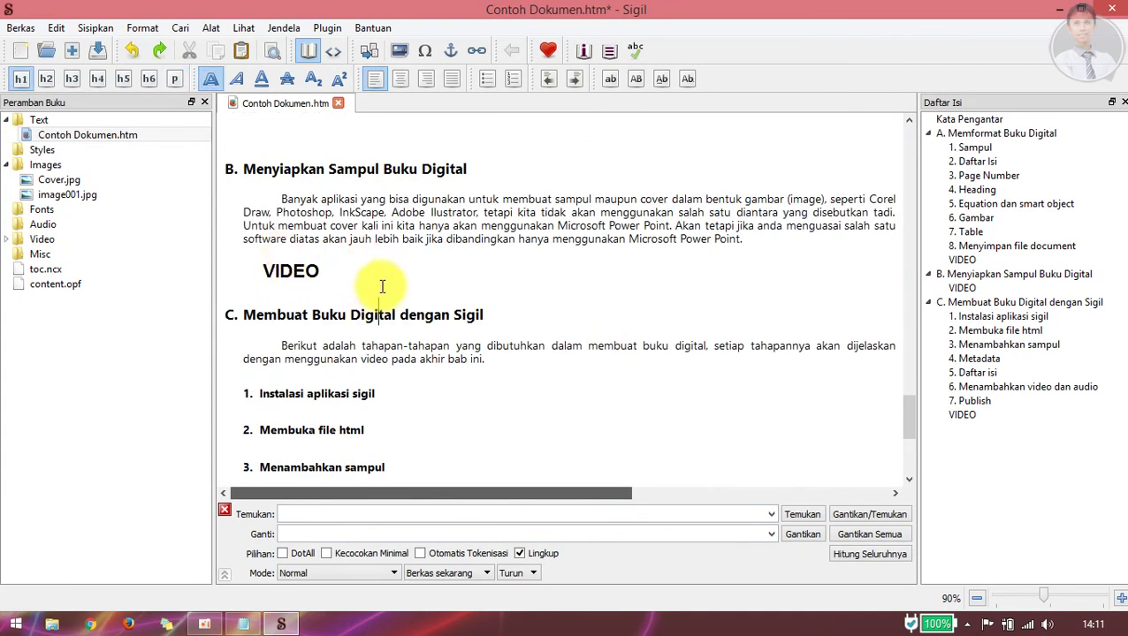
{"action": "left_click", "coordinate": [6, 239]}
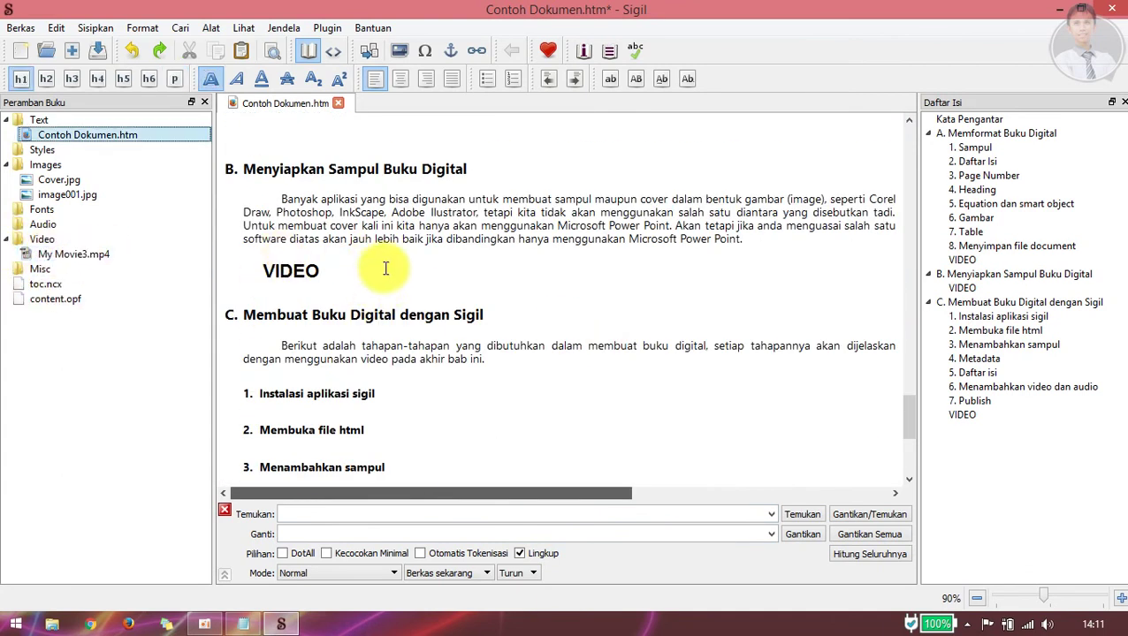
{"action": "left_click", "coordinate": [431, 272]}
{"action": "scroll", "coordinate": [437, 273], "scroll_direction": "up", "scroll_amount": 8}
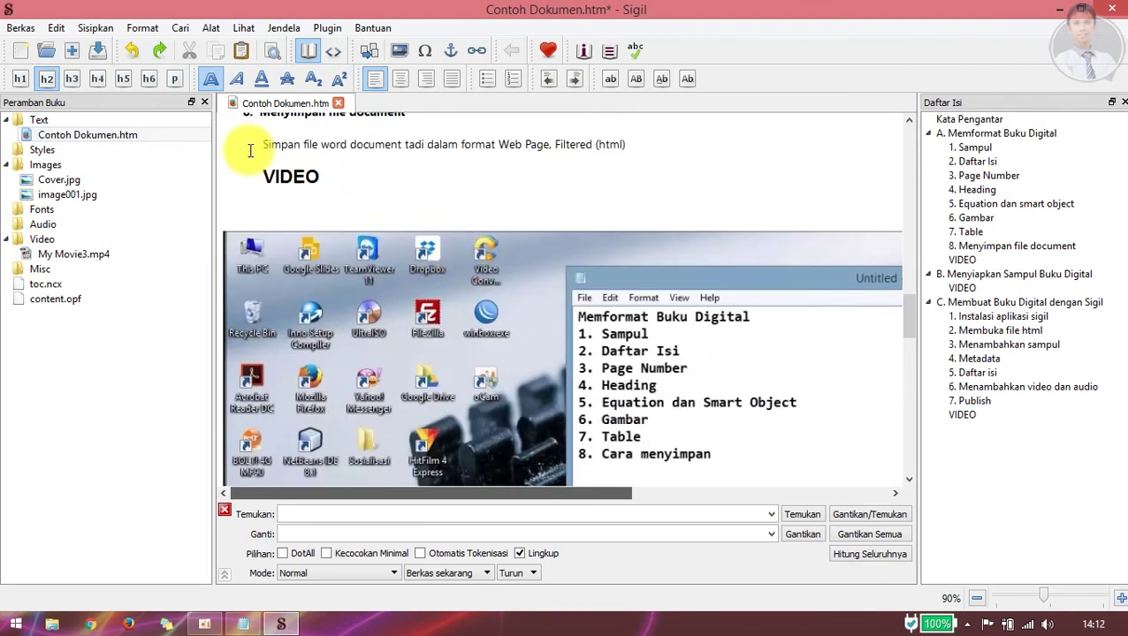
{"action": "scroll", "coordinate": [537, 158], "scroll_direction": "down", "scroll_amount": 5}
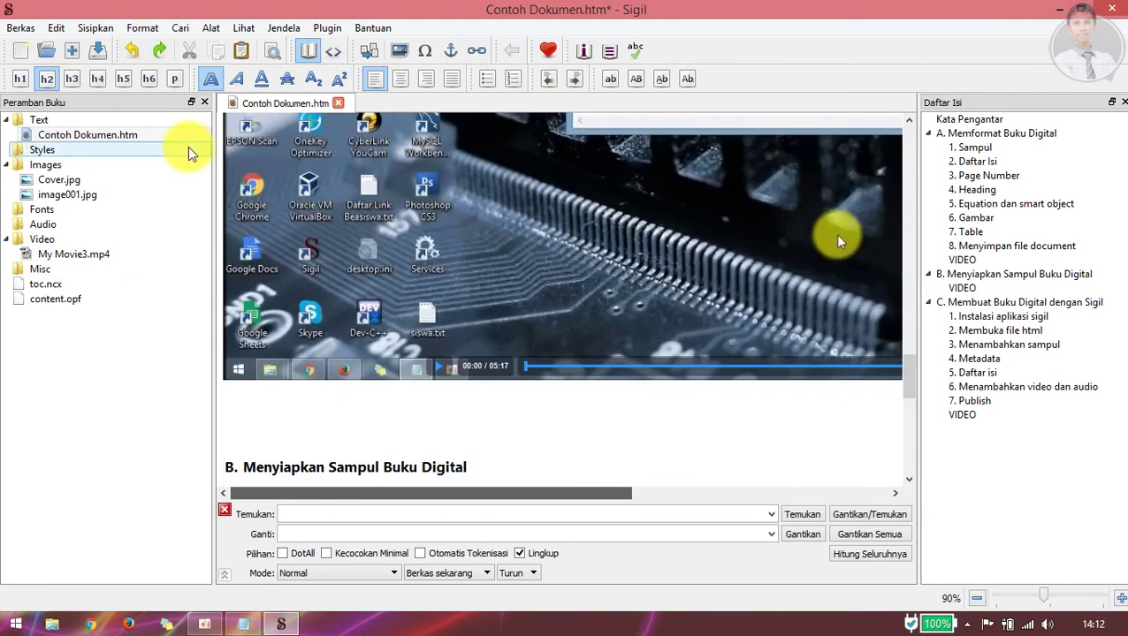
Step: Save the book as BUKU DIGITAL.epub in the Buku Digital folder
{"action": "left_click", "coordinate": [22, 28]}
{"action": "left_click", "coordinate": [113, 120]}
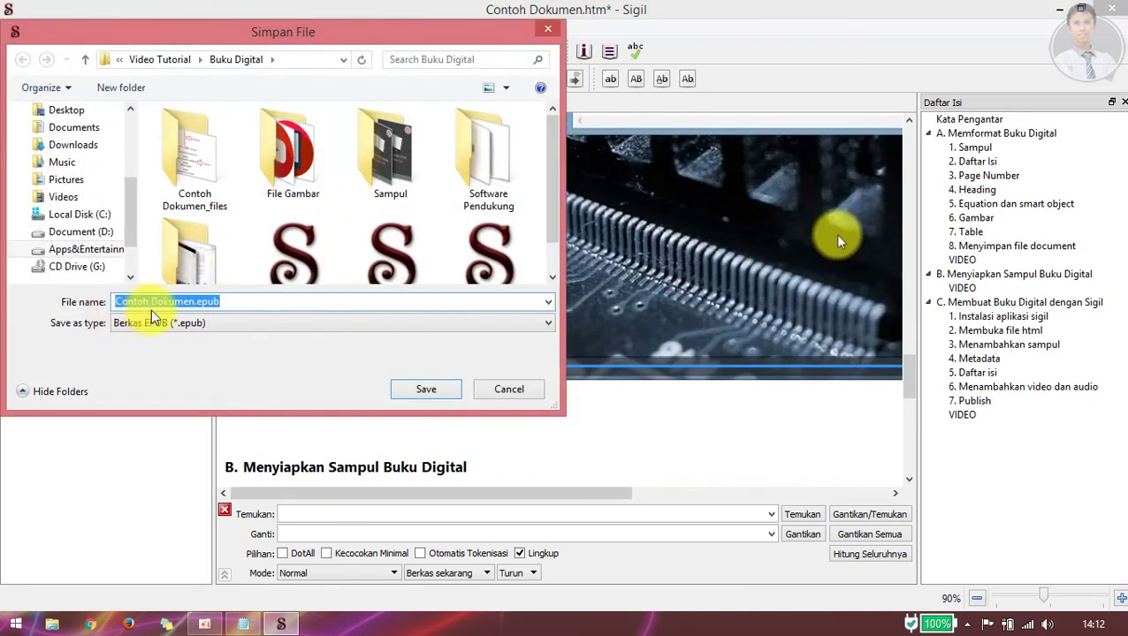
{"action": "left_click", "coordinate": [196, 301]}
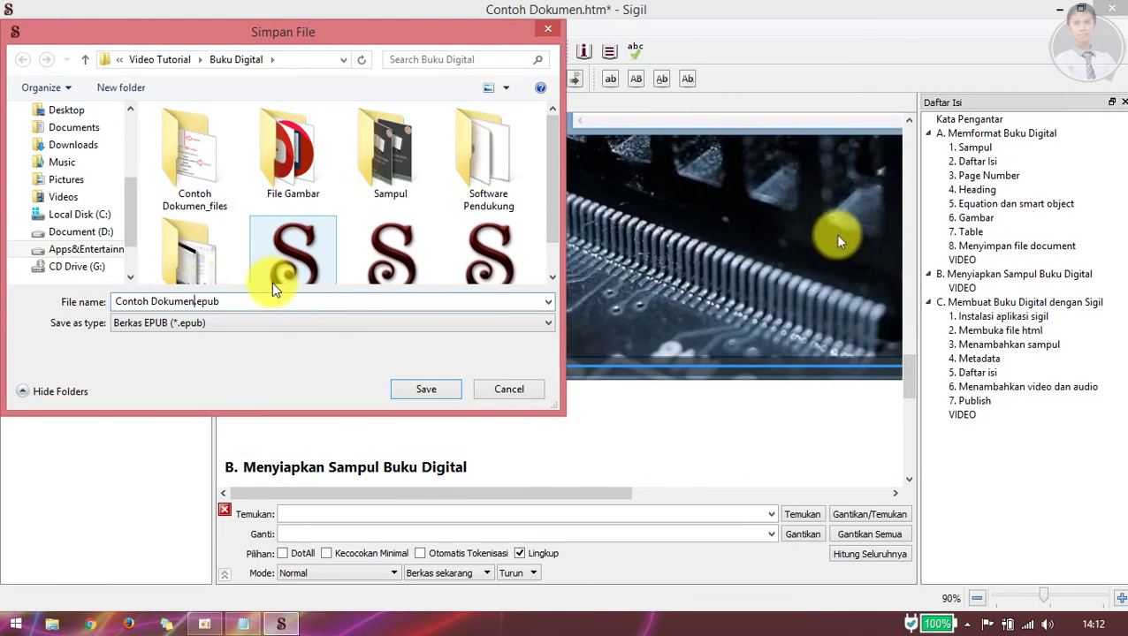
{"action": "key", "text": "BackSpace"}
{"action": "key", "text": "BackSpace"}
{"action": "key", "text": "BackSpace"}
{"action": "key", "text": "BackSpace"}
{"action": "key", "text": "BackSpace"}
{"action": "key", "text": "BackSpace"}
{"action": "key", "text": "BackSpace"}
{"action": "key", "text": "BackSpace"}
{"action": "key", "text": "BackSpace"}
{"action": "key", "text": "BackSpace"}
{"action": "key", "text": "BackSpace"}
{"action": "key", "text": "BackSpace"}
{"action": "type", "text": "bUKU D"}
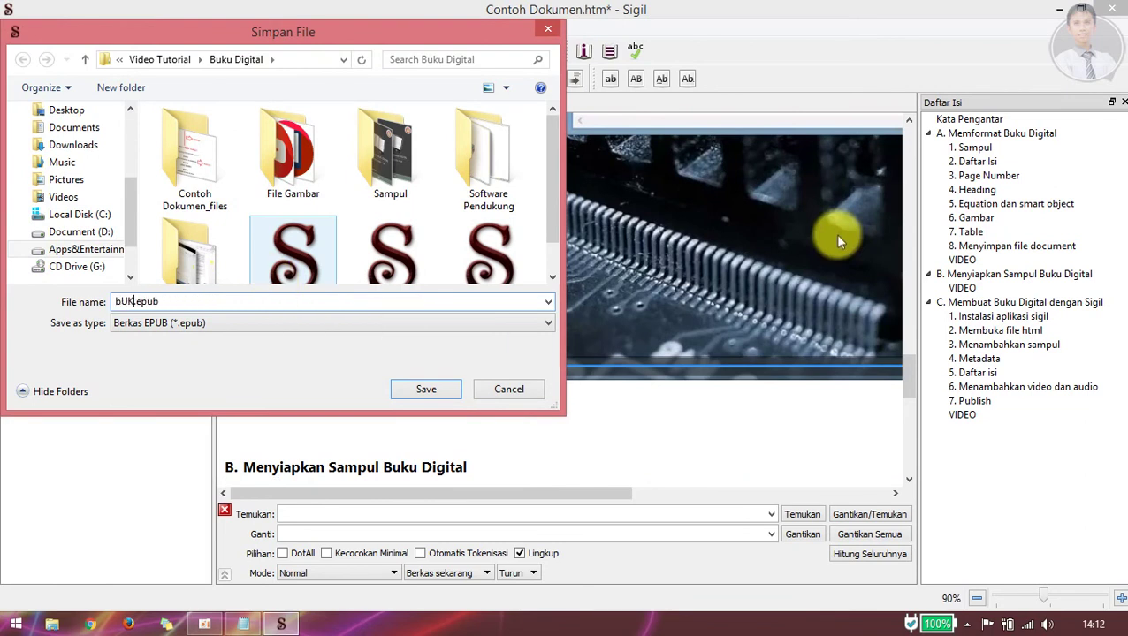
{"action": "key", "text": "BackSpace"}
{"action": "key", "text": "BackSpace"}
{"action": "key", "text": "BackSpace"}
{"action": "key", "text": "BackSpace"}
{"action": "key", "text": "BackSpace"}
{"action": "type", "text": "B"}
{"action": "key", "text": "BackSpace"}
{"action": "key", "text": "BackSpace"}
{"action": "type", "text": "BUKU DIGITAL"}
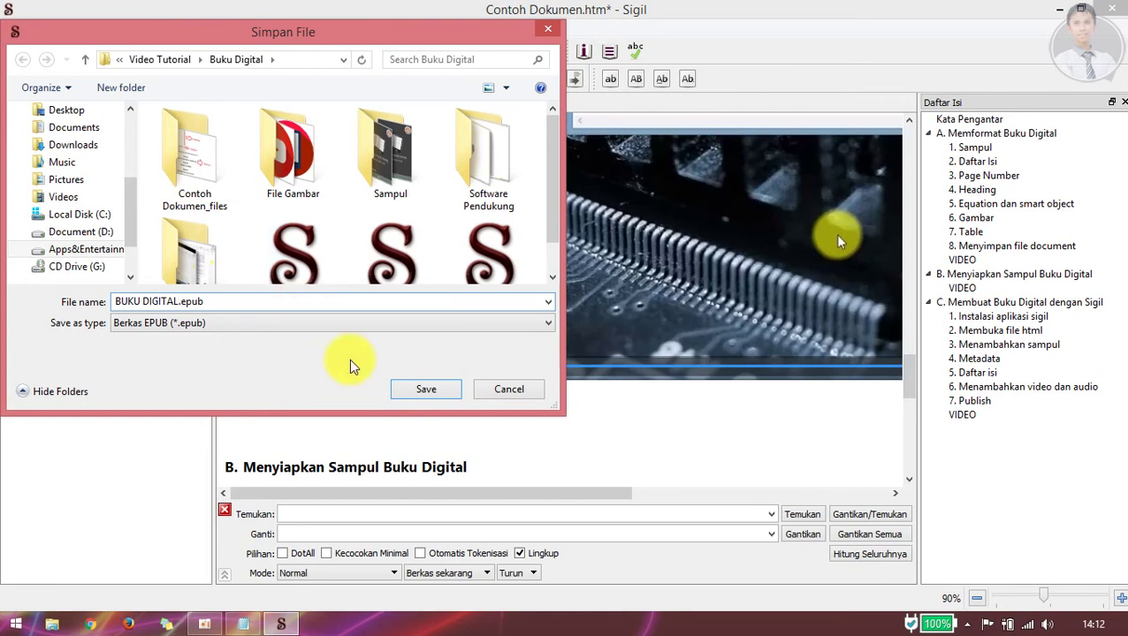
{"action": "left_click", "coordinate": [426, 389]}
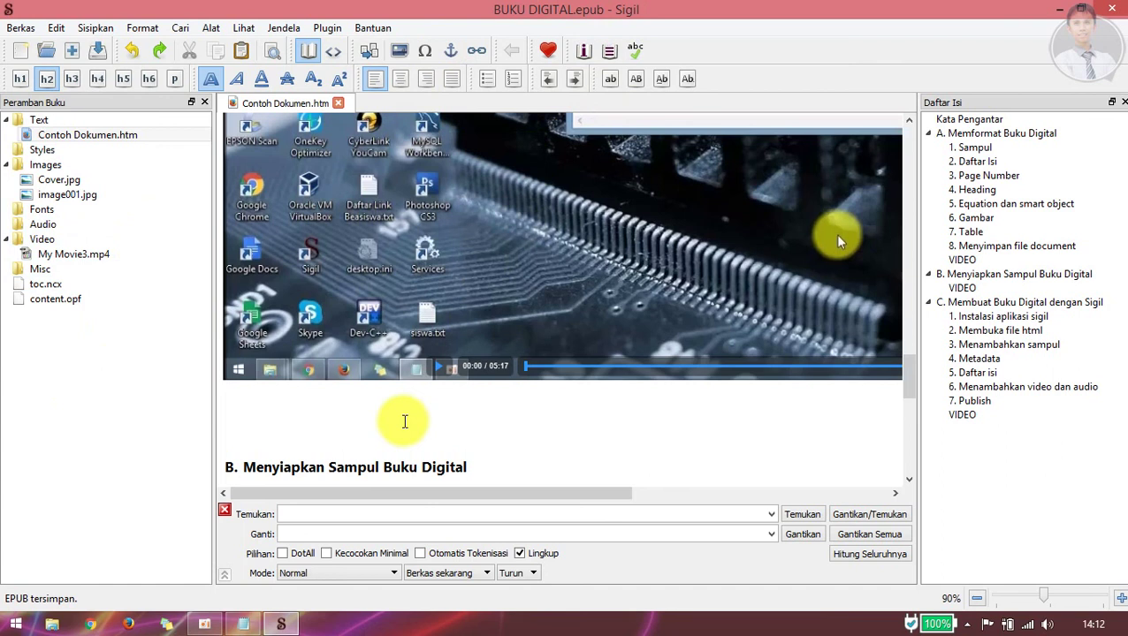
Step: In File Explorer, go to Entertainment > Video Tutorial > Buku Digital on drive E and select BUKU DIGITAL.epub
{"action": "left_click", "coordinate": [51, 624]}
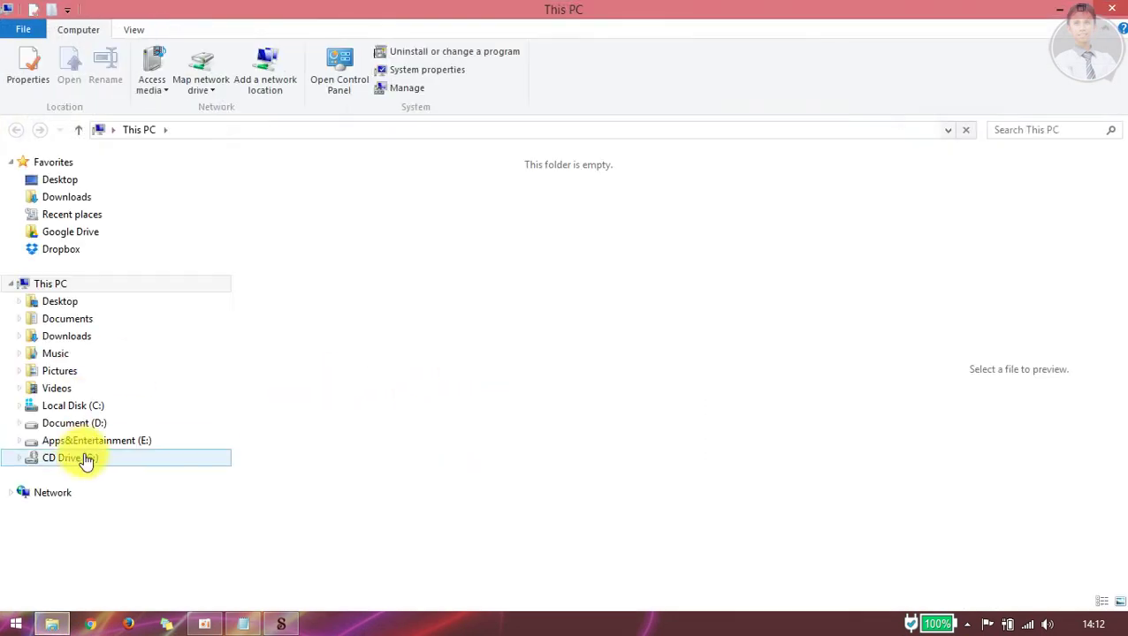
{"action": "left_click", "coordinate": [90, 442]}
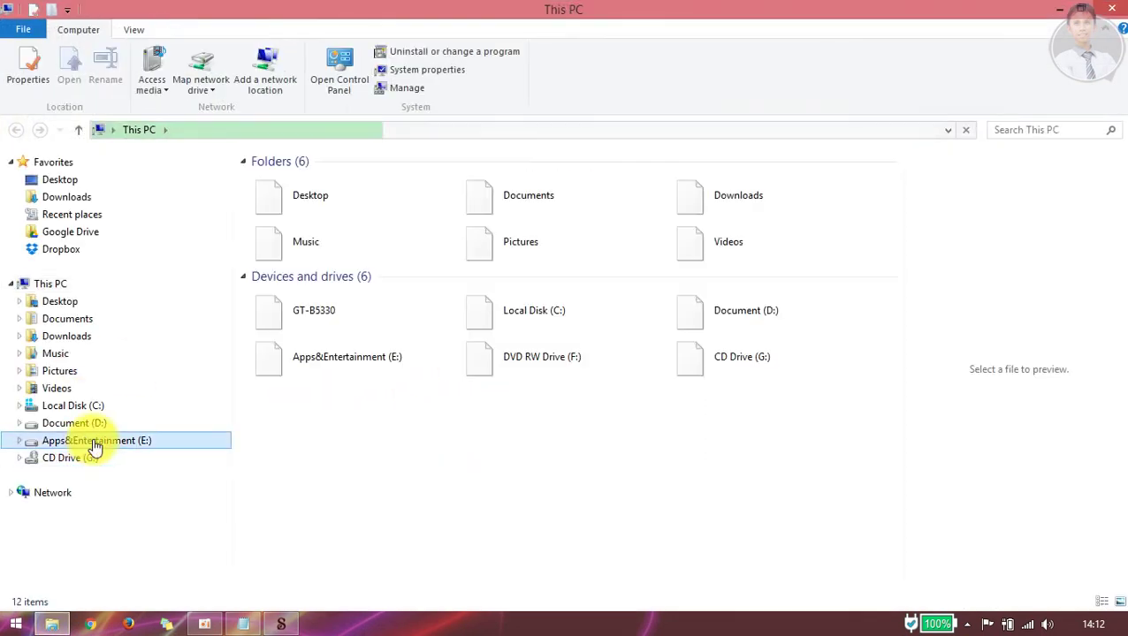
{"action": "double_click", "coordinate": [326, 198]}
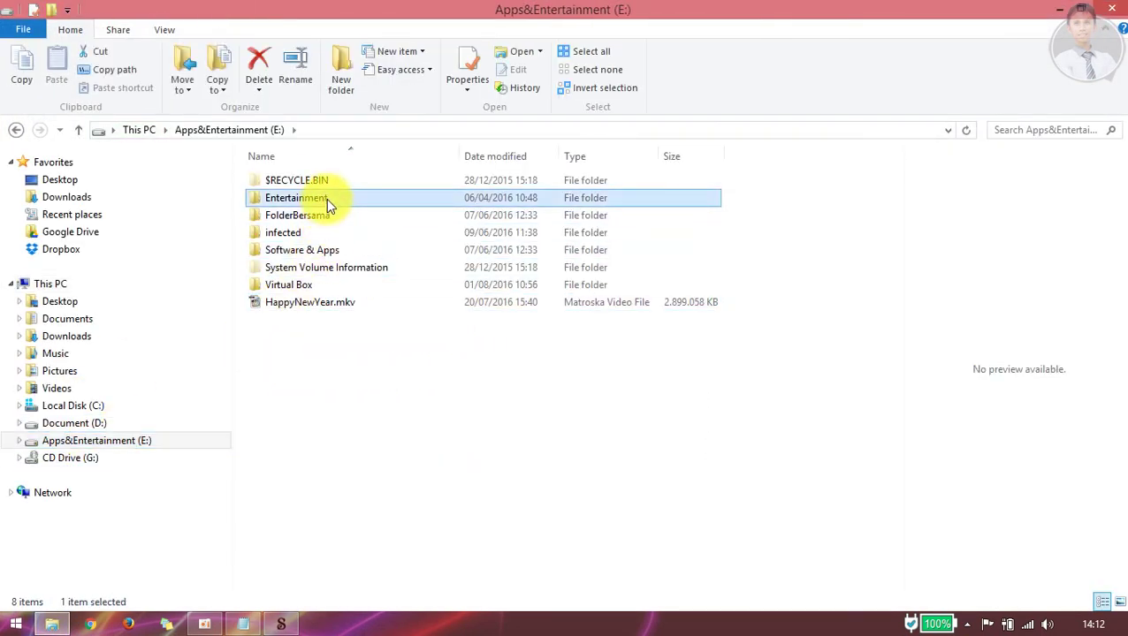
{"action": "left_click", "coordinate": [334, 215]}
{"action": "double_click", "coordinate": [334, 217]}
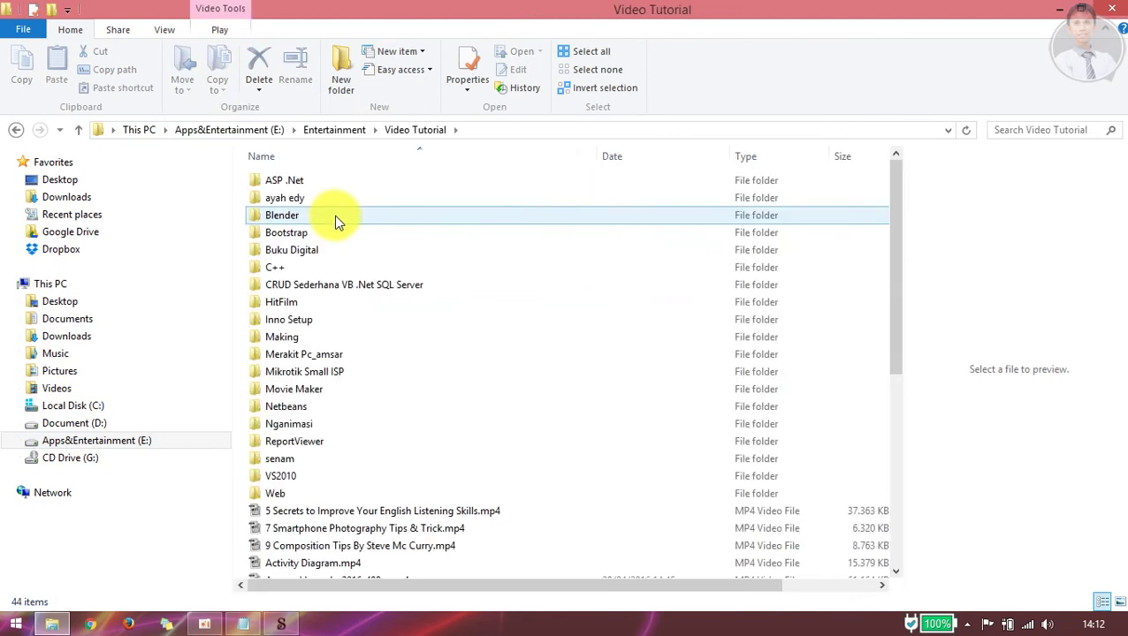
{"action": "left_click", "coordinate": [334, 251]}
{"action": "double_click", "coordinate": [334, 251]}
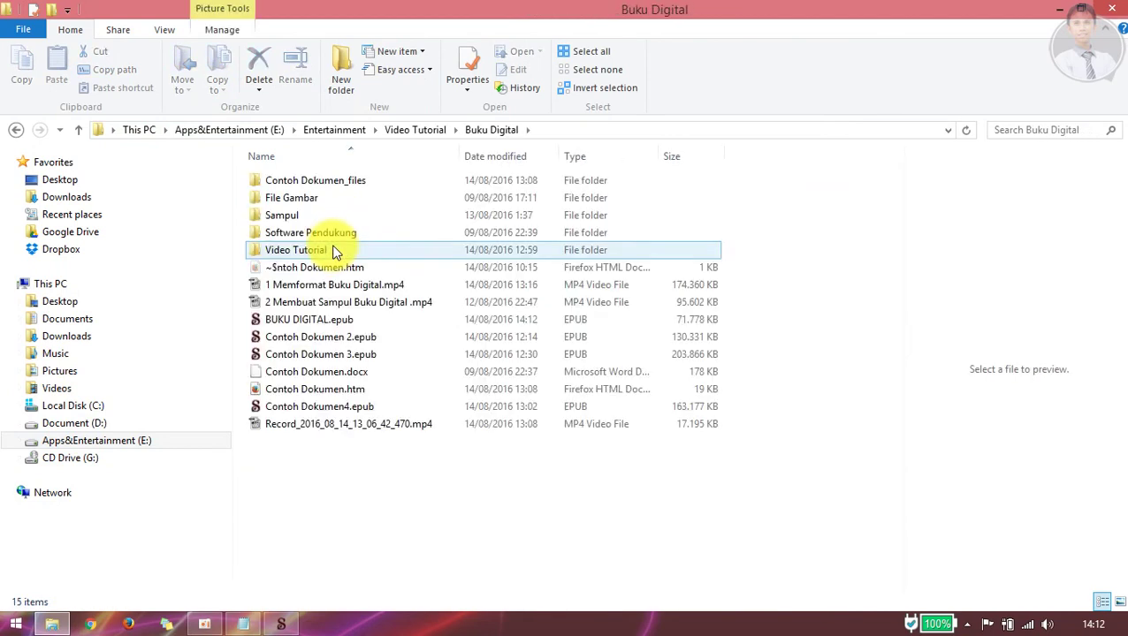
{"action": "left_click", "coordinate": [323, 395]}
{"action": "left_click", "coordinate": [305, 320]}
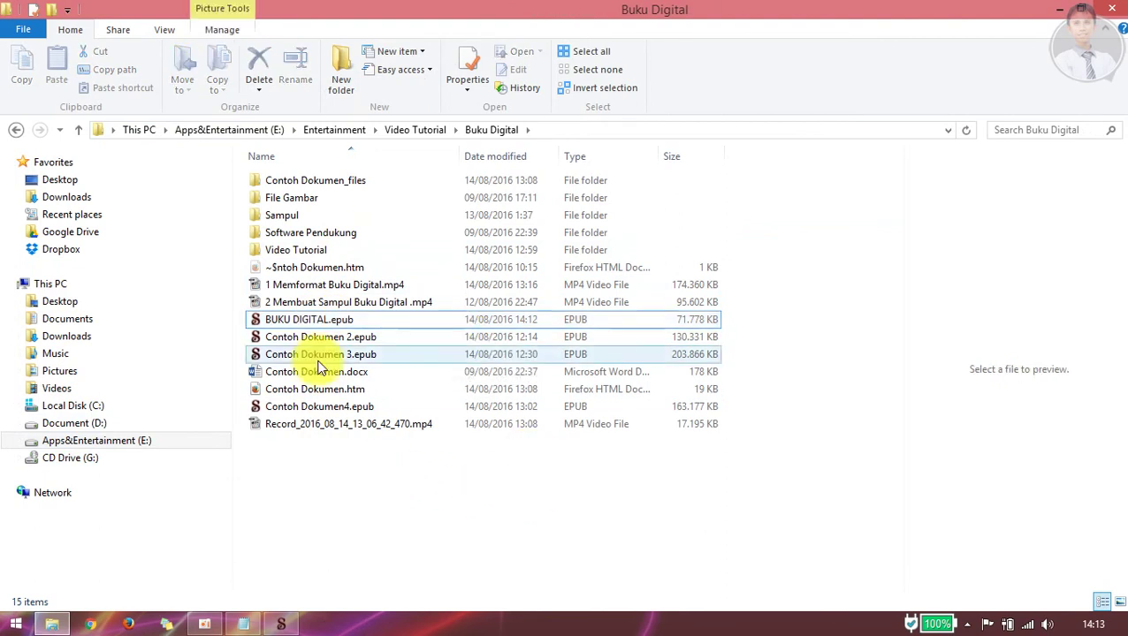
{"action": "left_click", "coordinate": [327, 320]}
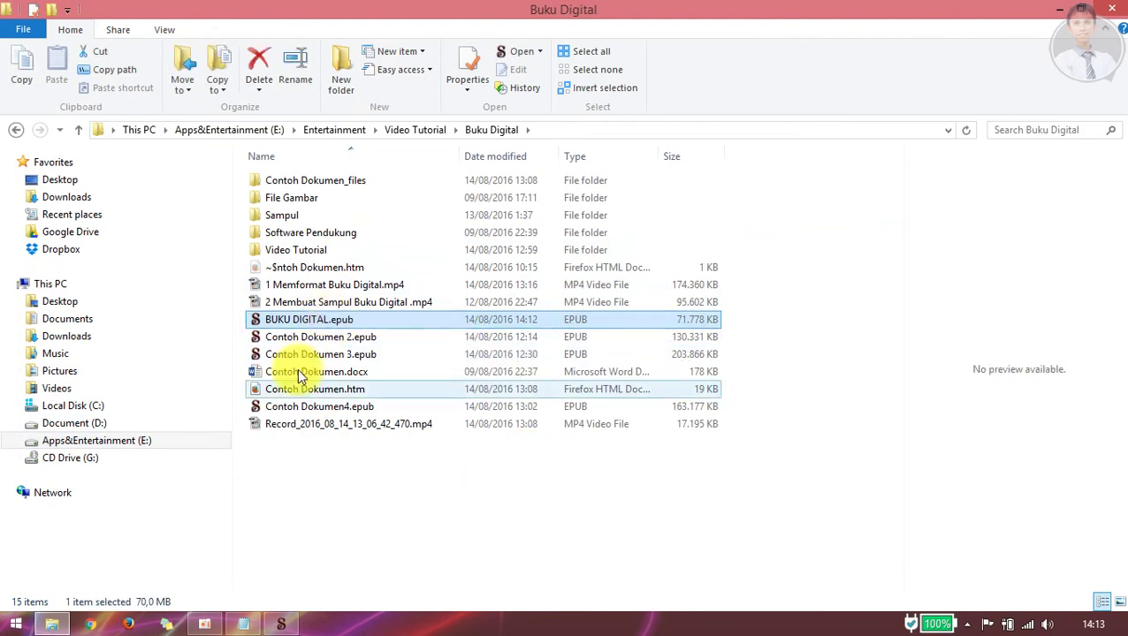
Step: Start Firefox and open the ePub catalog of its EPUB reader add-on
{"action": "left_click", "coordinate": [127, 625]}
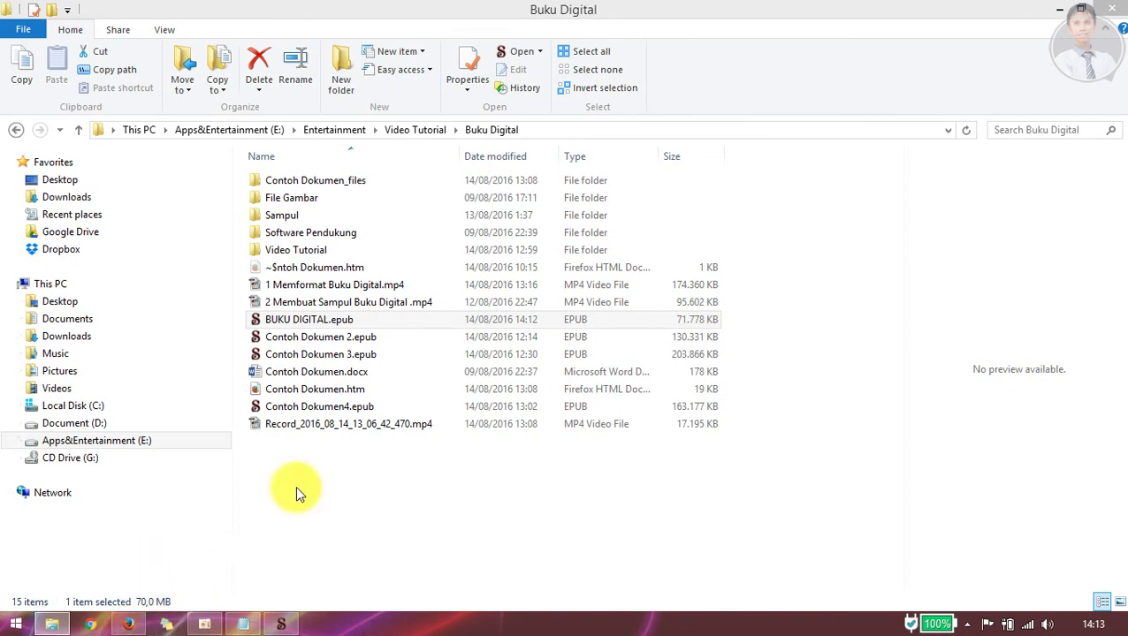
{"action": "left_click", "coordinate": [356, 522]}
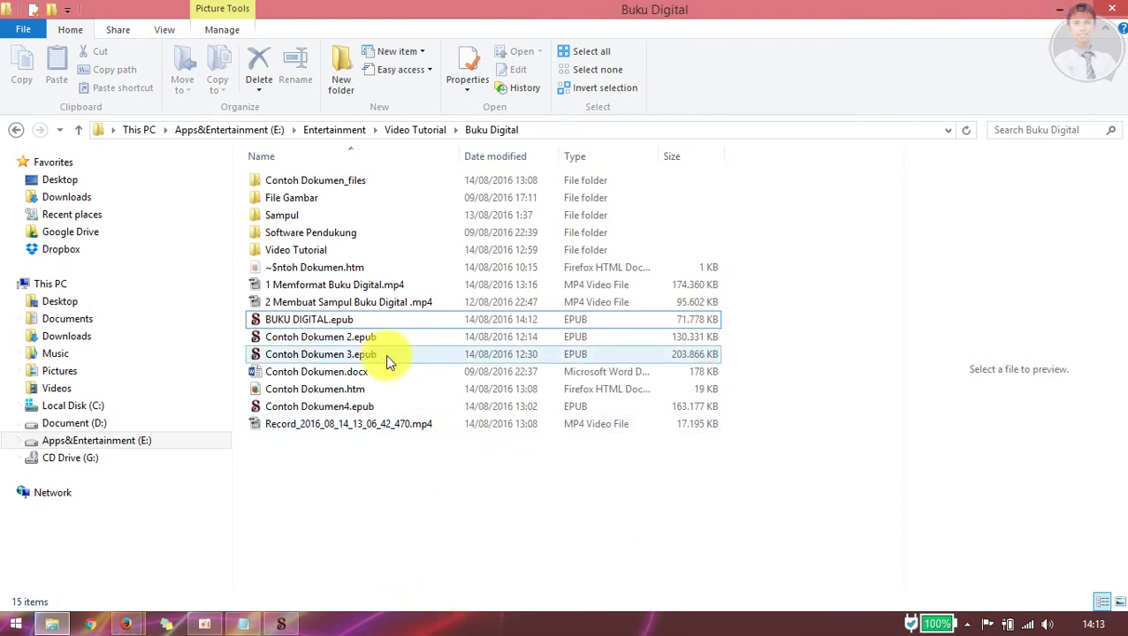
{"action": "left_click", "coordinate": [337, 323]}
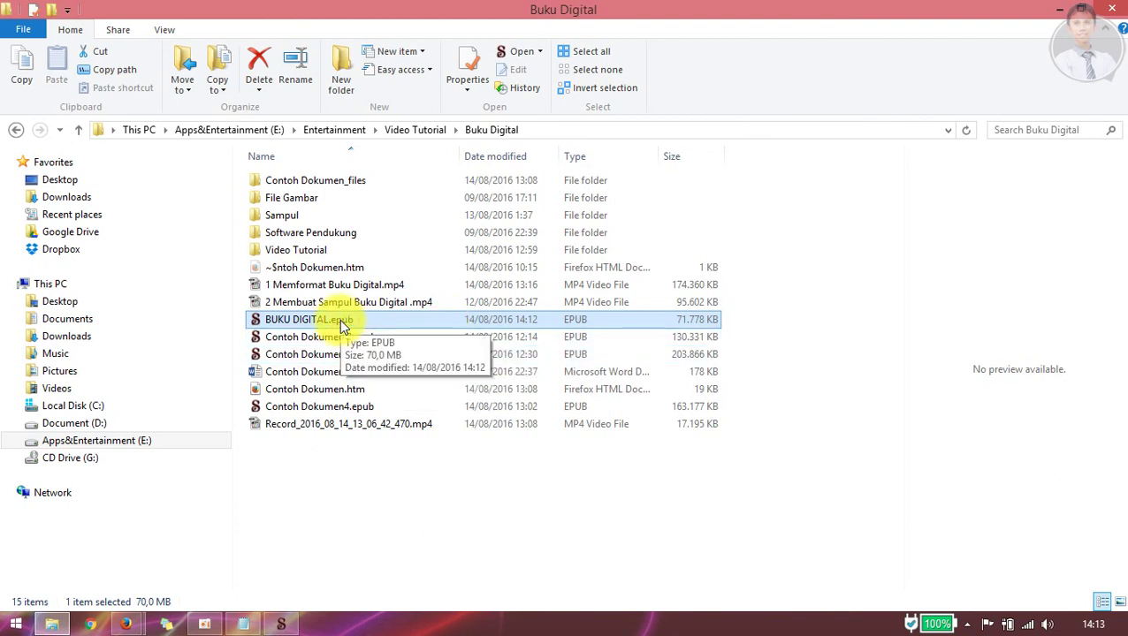
{"action": "left_click", "coordinate": [125, 625]}
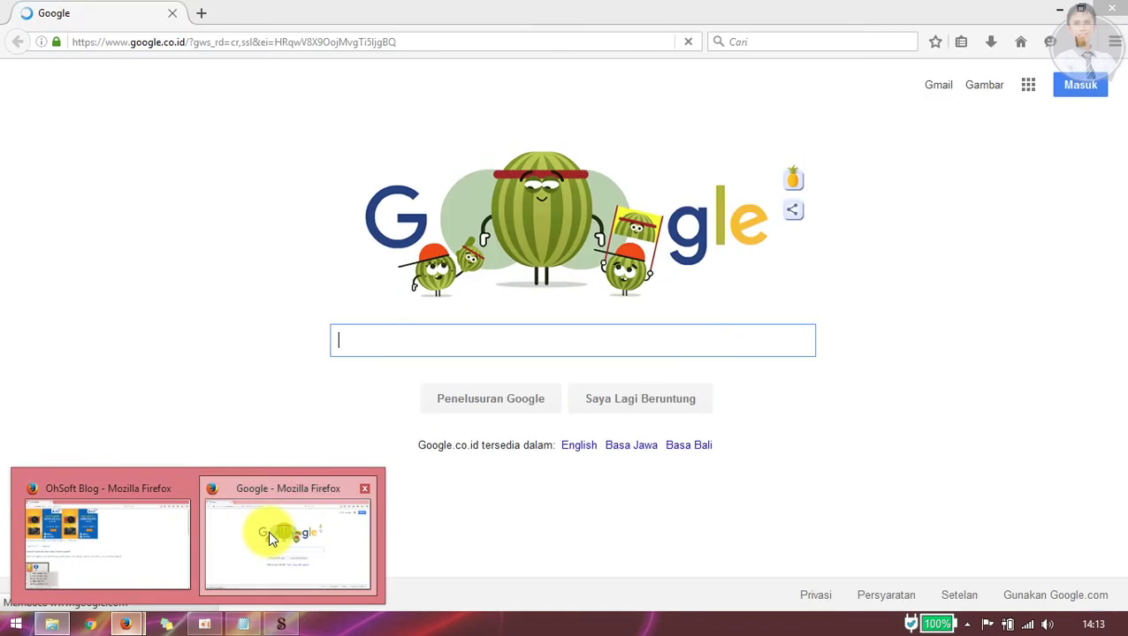
{"action": "left_click", "coordinate": [268, 531]}
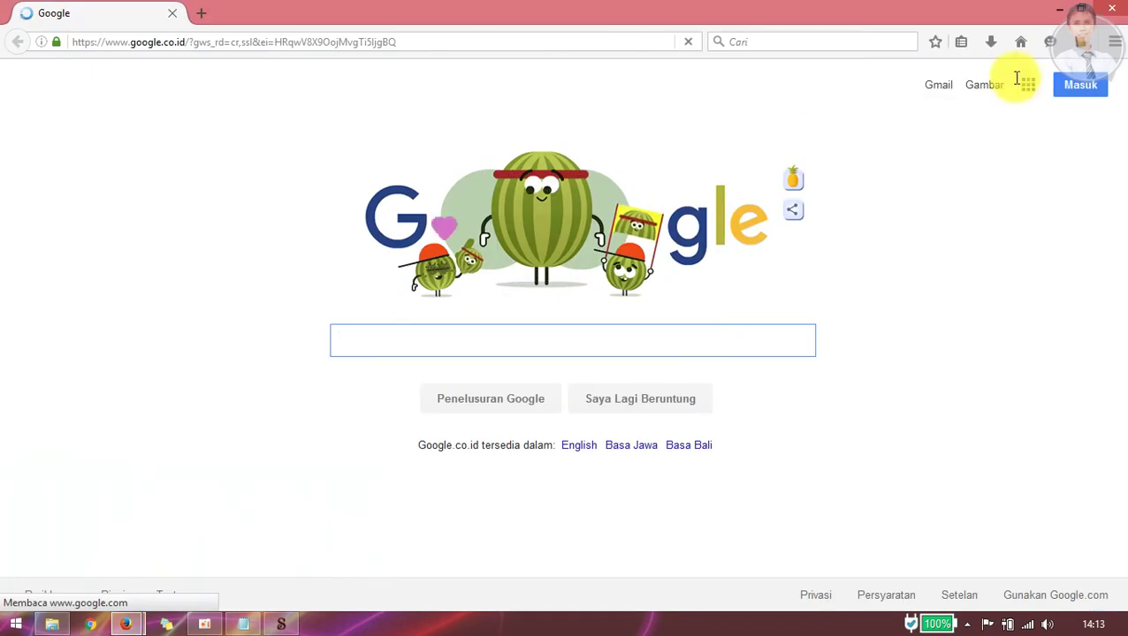
{"action": "left_click", "coordinate": [1082, 44]}
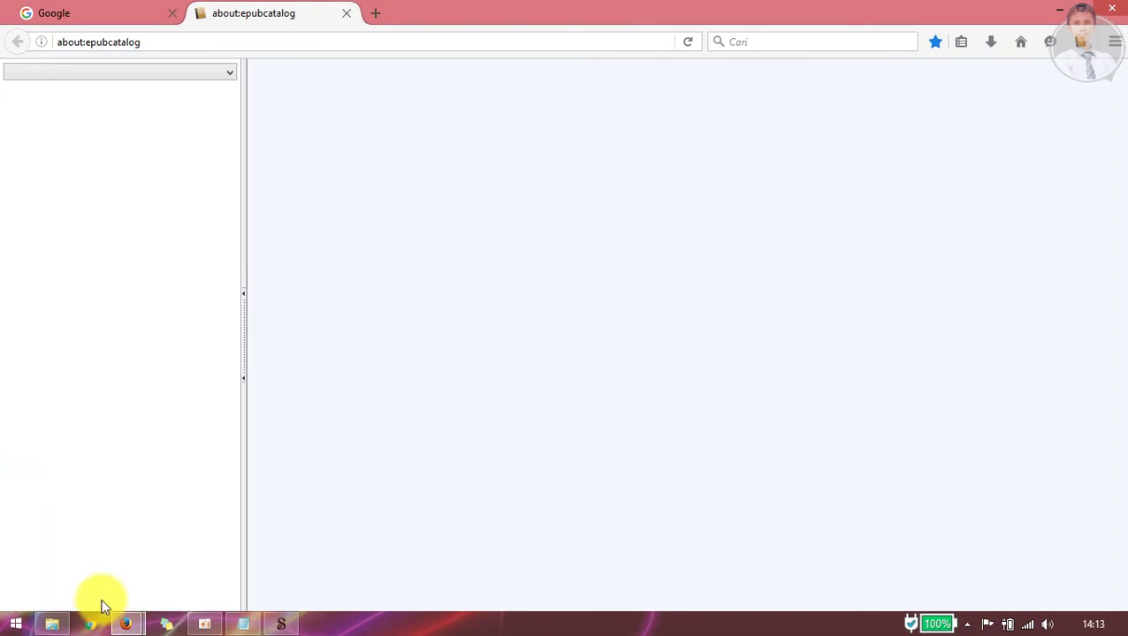
Step: Delete the catalog entry Membuat Buku Digital (E-PUB) Menggunakan SIGIL and open BUKU DIGITAL.epub from its folder in Firefox
{"action": "mouse_move", "coordinate": [55, 626]}
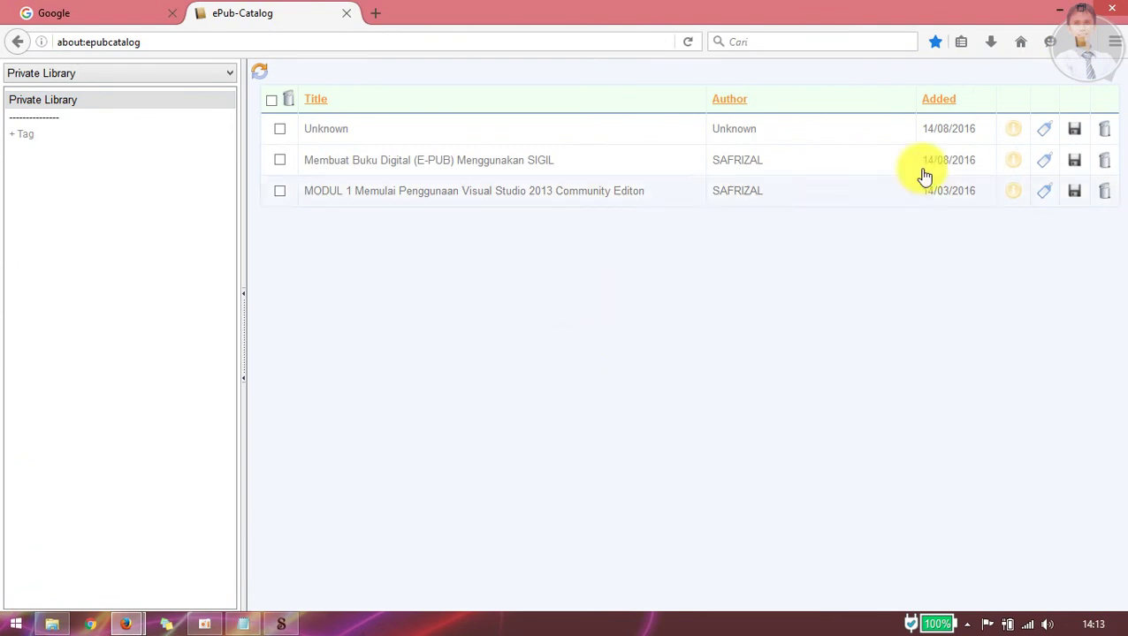
{"action": "left_click", "coordinate": [1105, 166]}
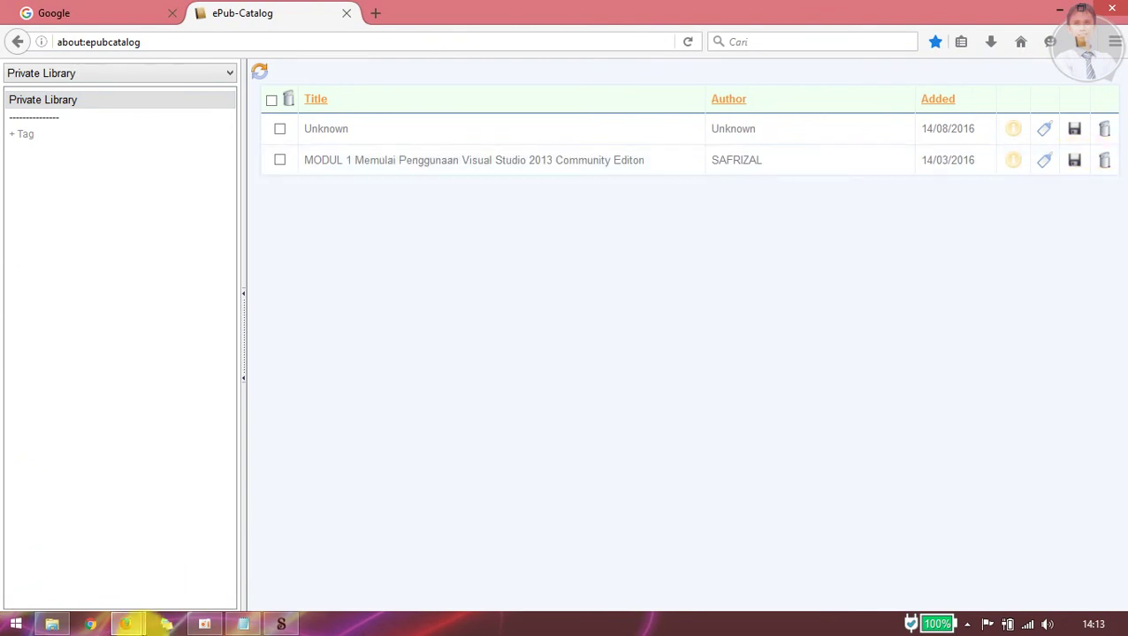
{"action": "left_click", "coordinate": [45, 627]}
{"action": "left_click_drag", "start_coordinate": [306, 320], "coordinate": [520, 296]}
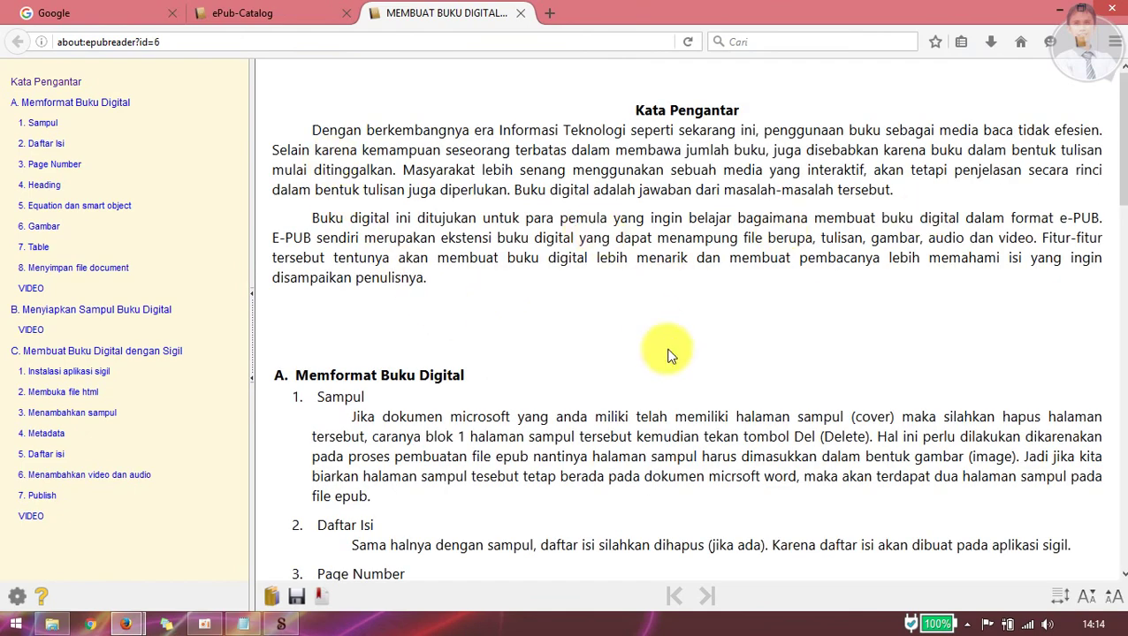
Step: Read through section A of the opened book and play the video below its VIDEO heading
{"action": "scroll", "coordinate": [654, 292], "scroll_direction": "down", "scroll_amount": 6}
{"action": "scroll", "coordinate": [714, 292], "scroll_direction": "down", "scroll_amount": 4}
{"action": "scroll", "coordinate": [718, 297], "scroll_direction": "down", "scroll_amount": 10}
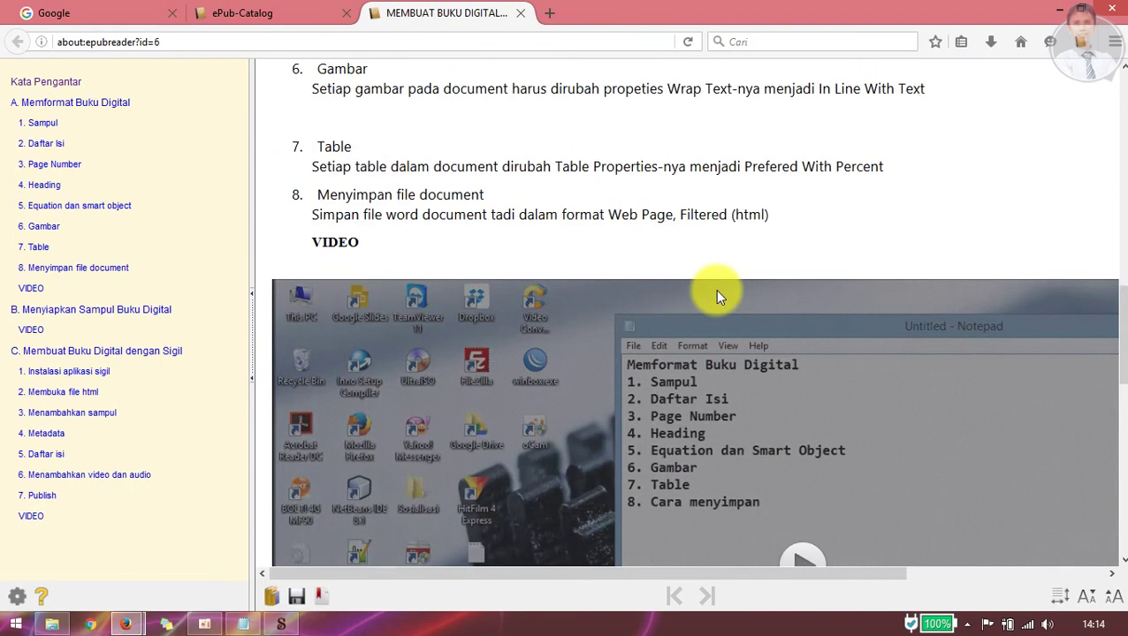
{"action": "scroll", "coordinate": [718, 296], "scroll_direction": "up", "scroll_amount": 2}
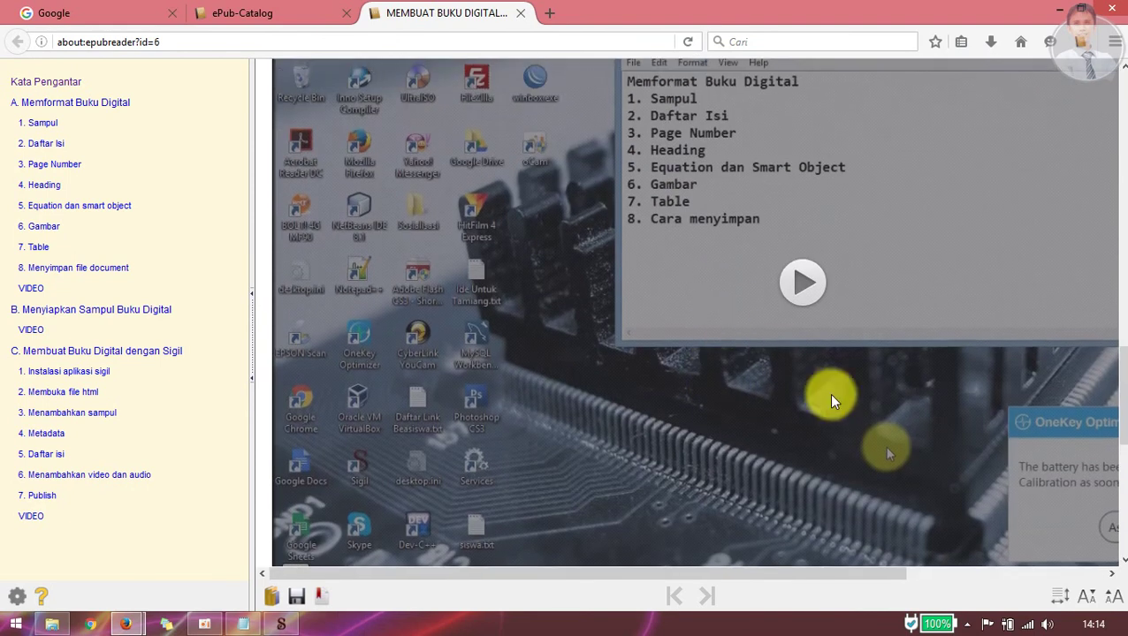
{"action": "left_click_drag", "start_coordinate": [885, 574], "coordinate": [1119, 574]}
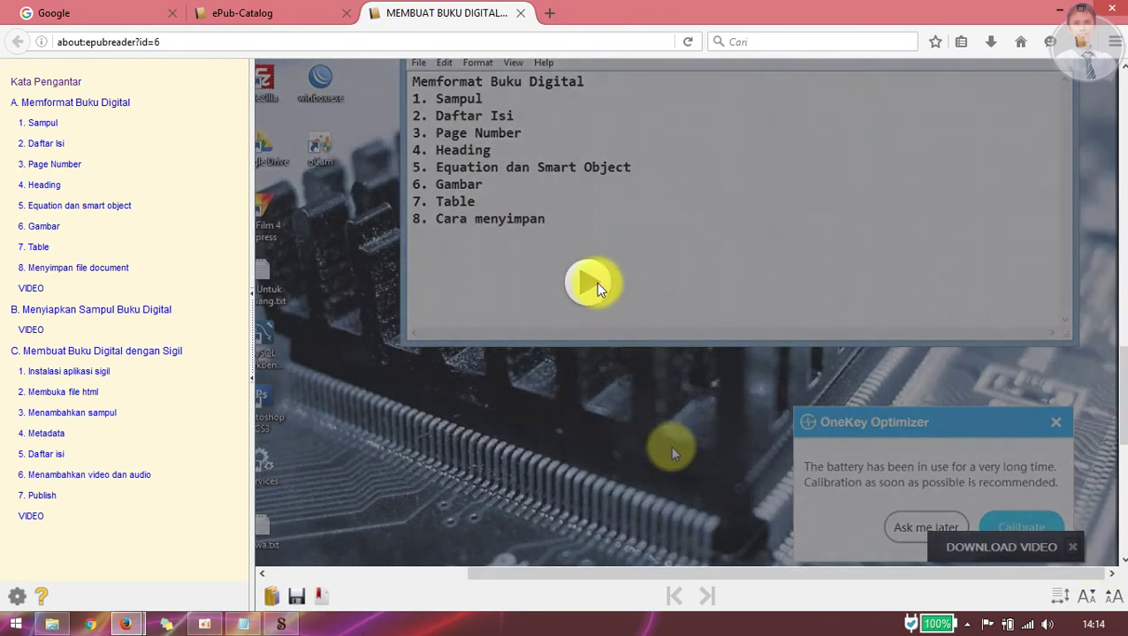
{"action": "left_click", "coordinate": [596, 283]}
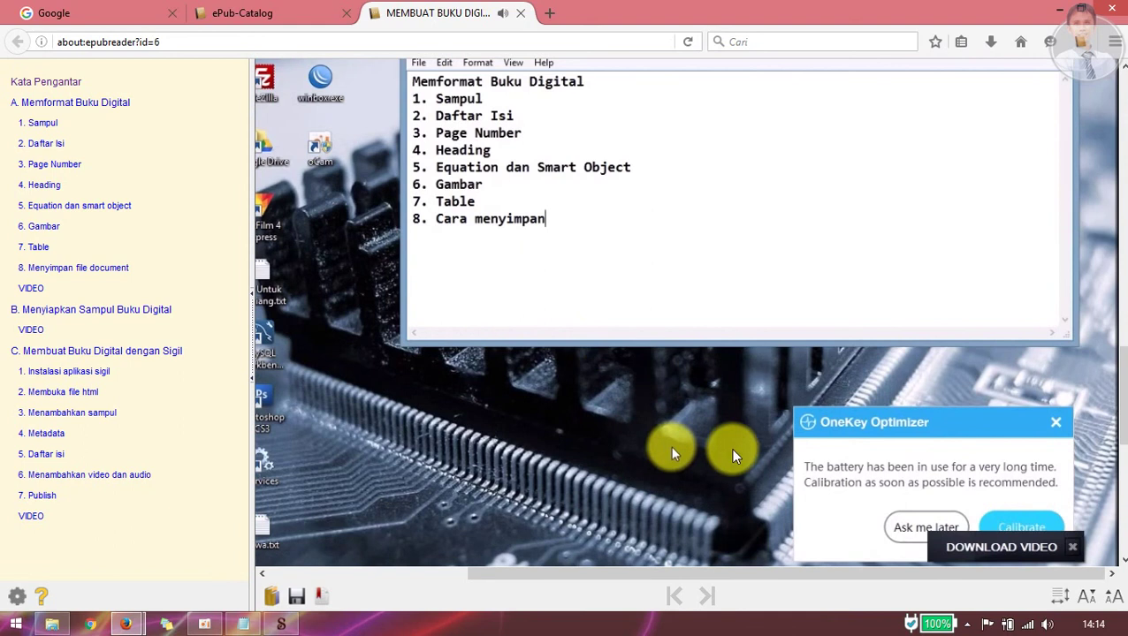
Step: Skip ahead in the playing video to 1:00 and then to a further point, and check the picture
{"action": "scroll", "coordinate": [670, 445], "scroll_direction": "down", "scroll_amount": 3}
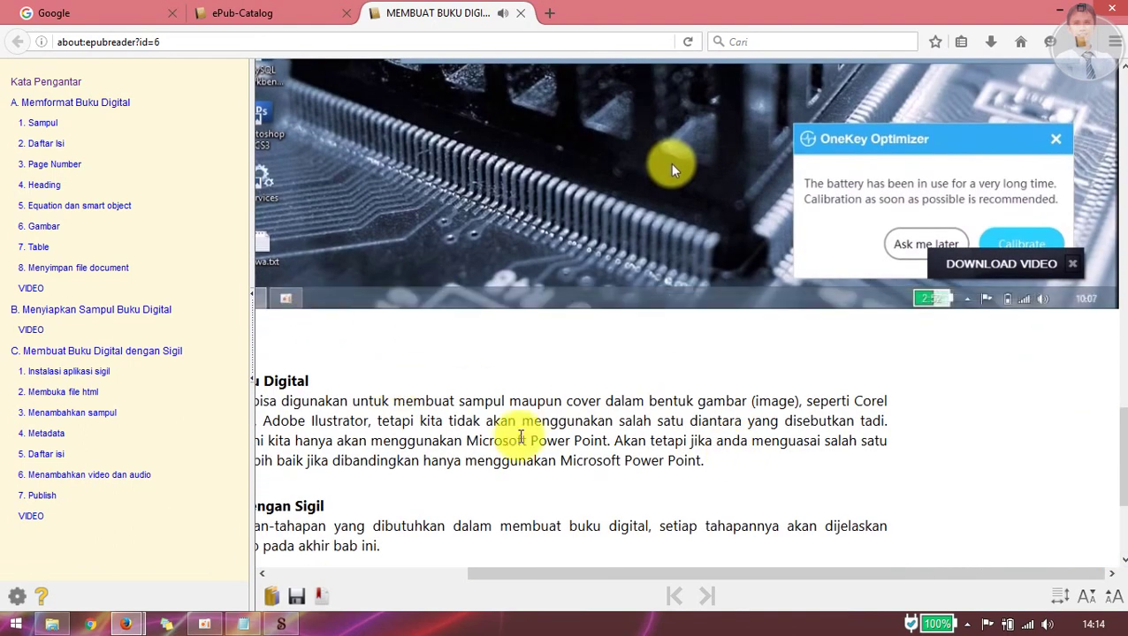
{"action": "left_click_drag", "start_coordinate": [642, 579], "coordinate": [520, 579]}
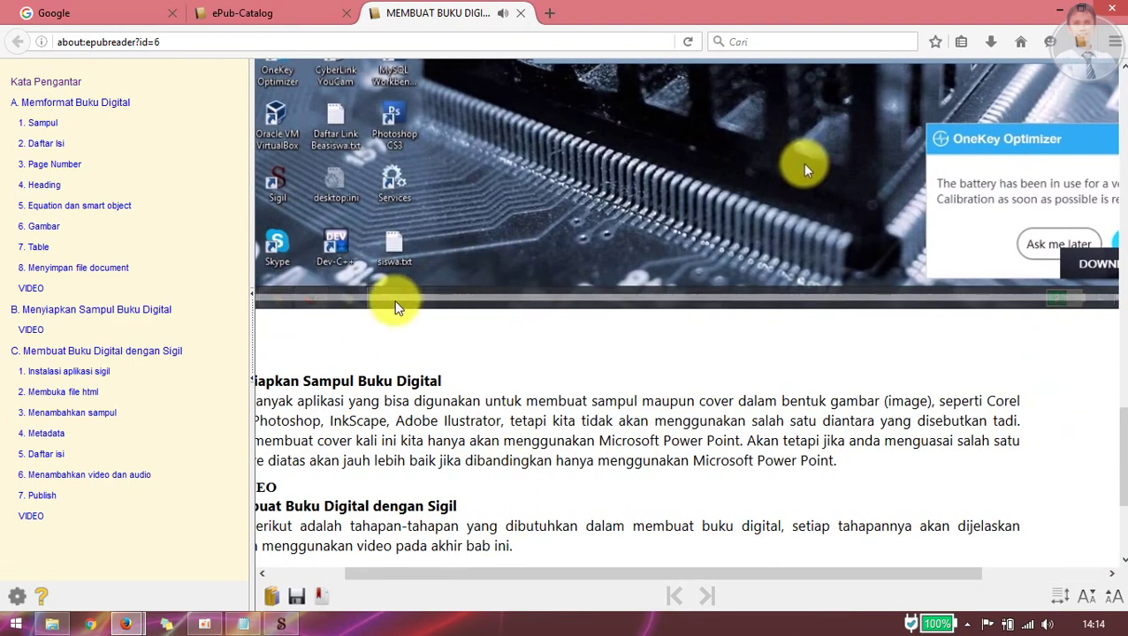
{"action": "left_click", "coordinate": [390, 297]}
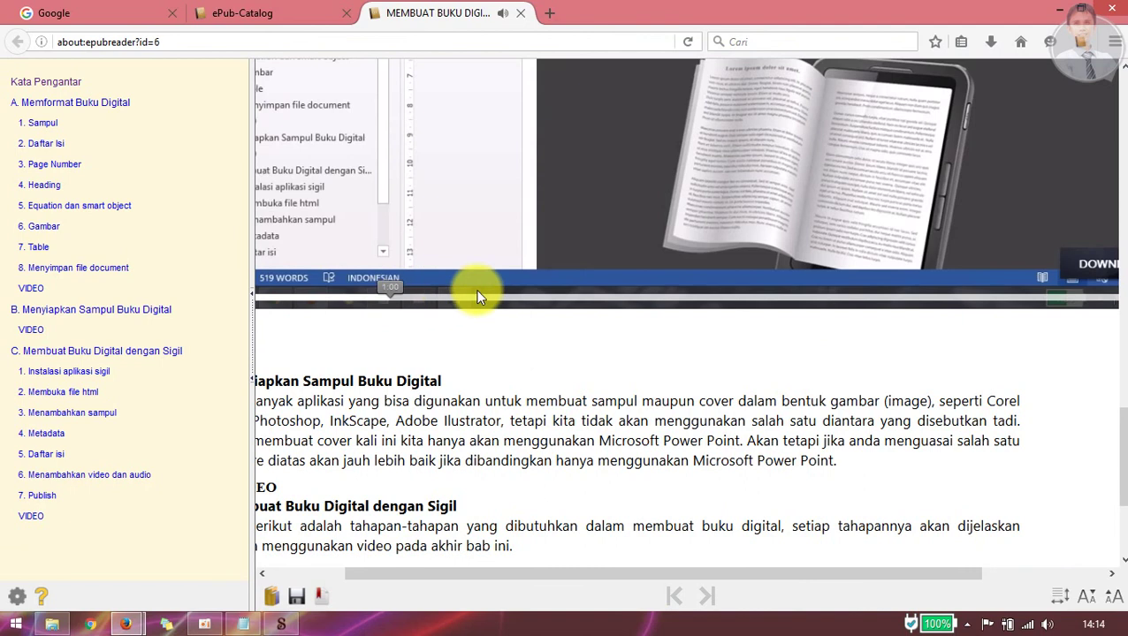
{"action": "left_click", "coordinate": [534, 301]}
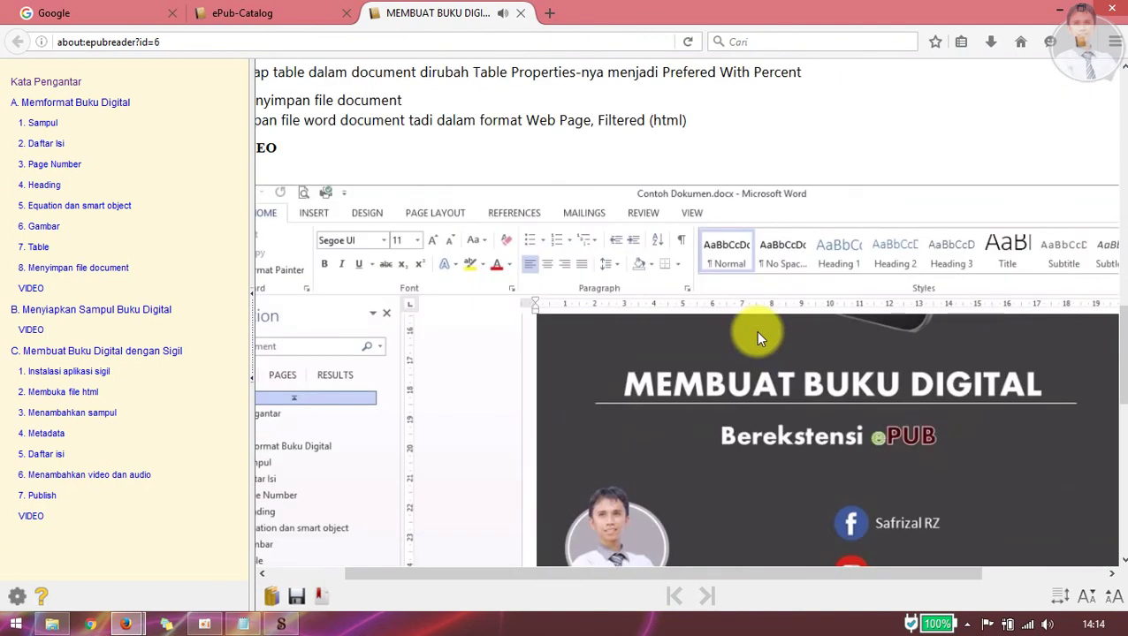
{"action": "scroll", "coordinate": [755, 346], "scroll_direction": "down", "scroll_amount": 5}
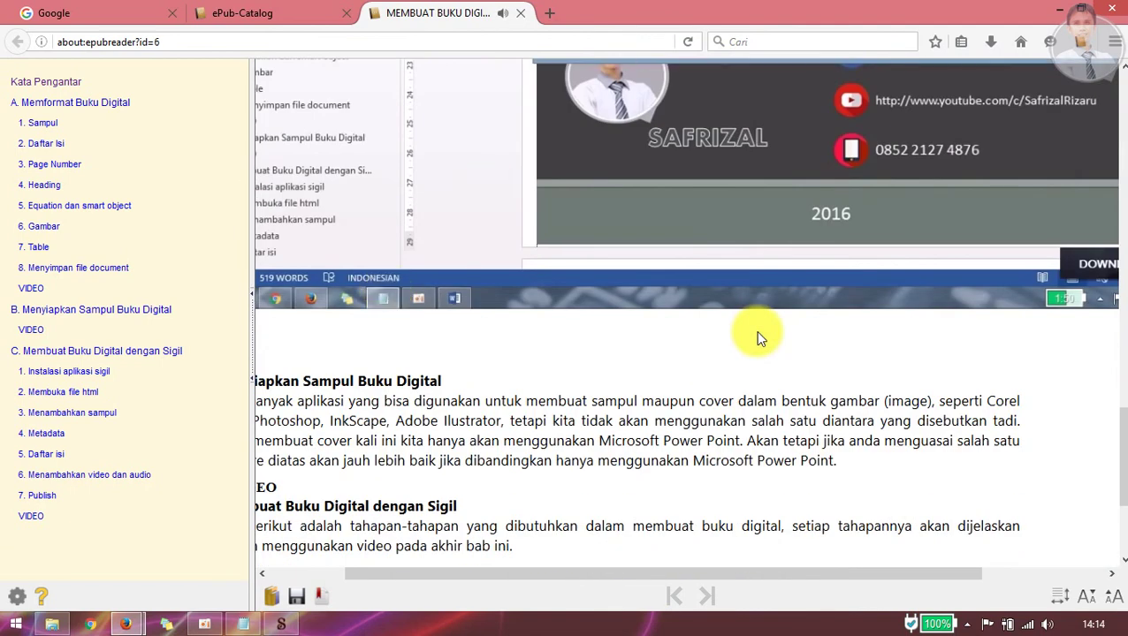